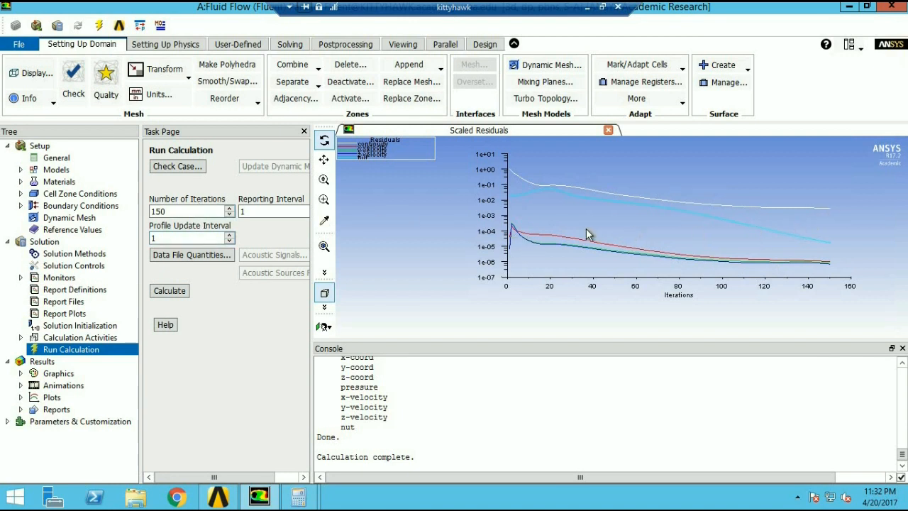
Step: Display filled contours of static pressure on the wall-solid surface and fit the aircraft to the view
{"action": "left_click", "coordinate": [60, 375]}
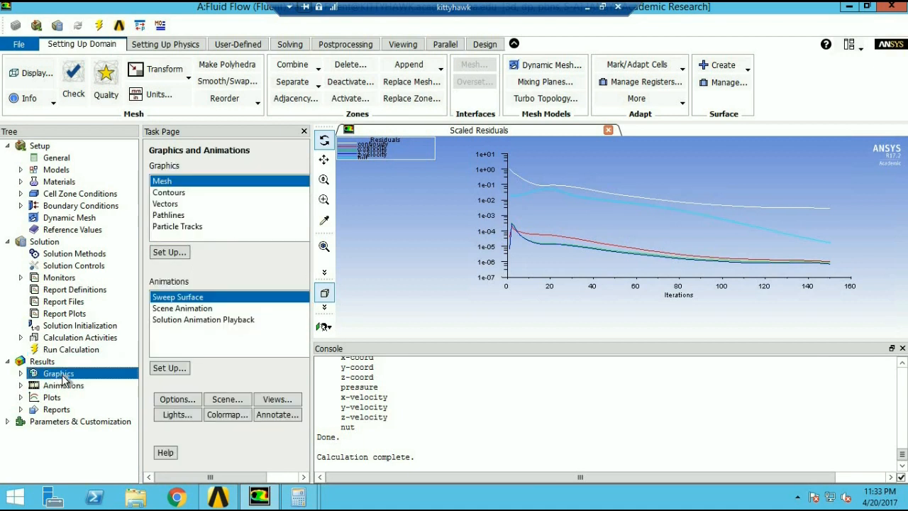
{"action": "left_click", "coordinate": [169, 193]}
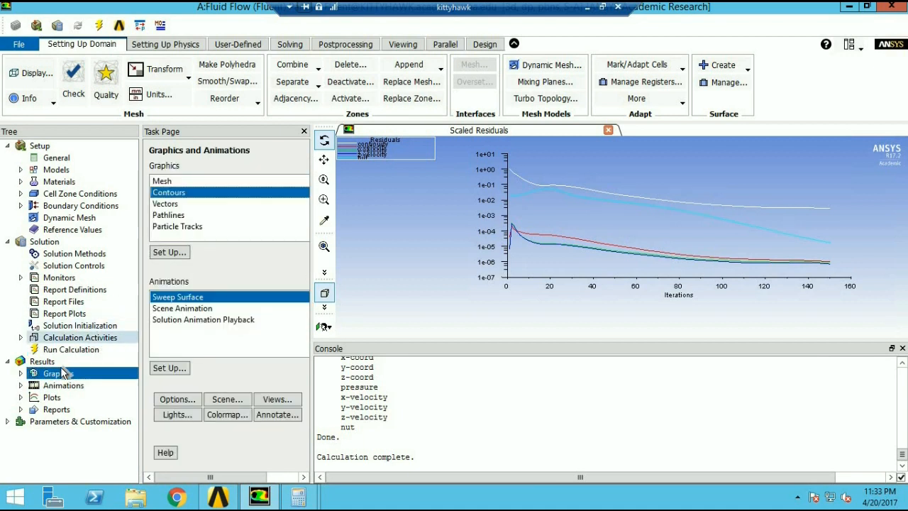
{"action": "left_click", "coordinate": [169, 252]}
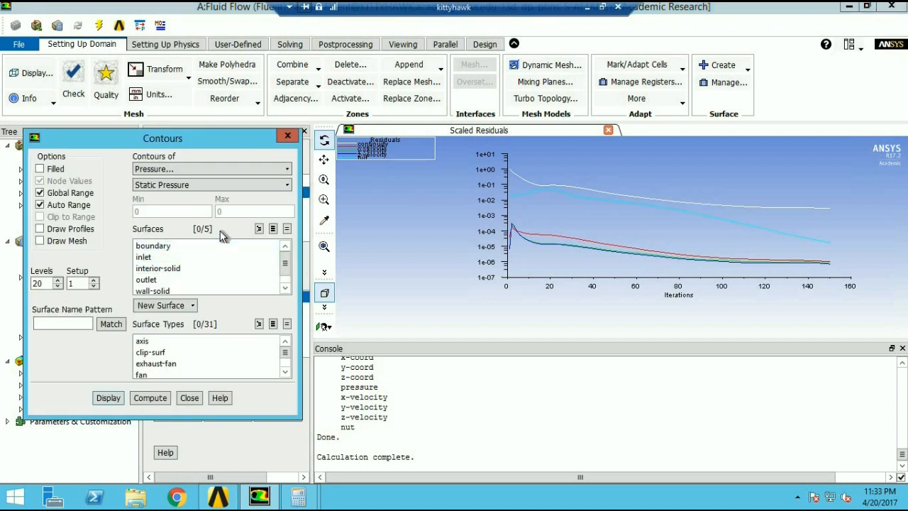
{"action": "left_click", "coordinate": [39, 170]}
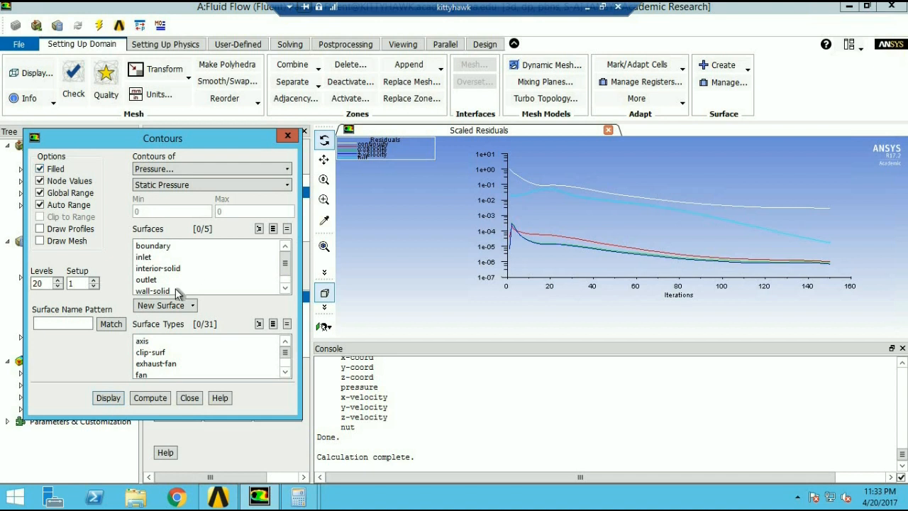
{"action": "left_click", "coordinate": [160, 290]}
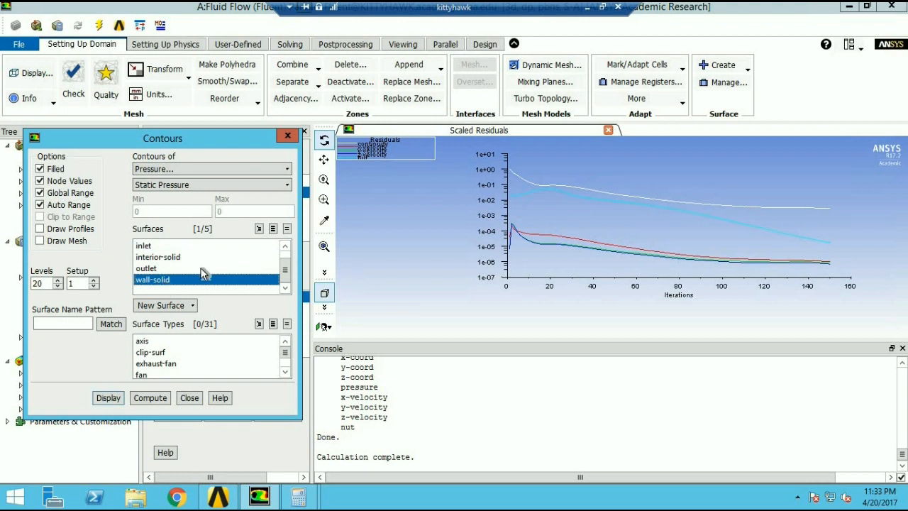
{"action": "left_click", "coordinate": [117, 394]}
{"action": "left_click", "coordinate": [107, 397]}
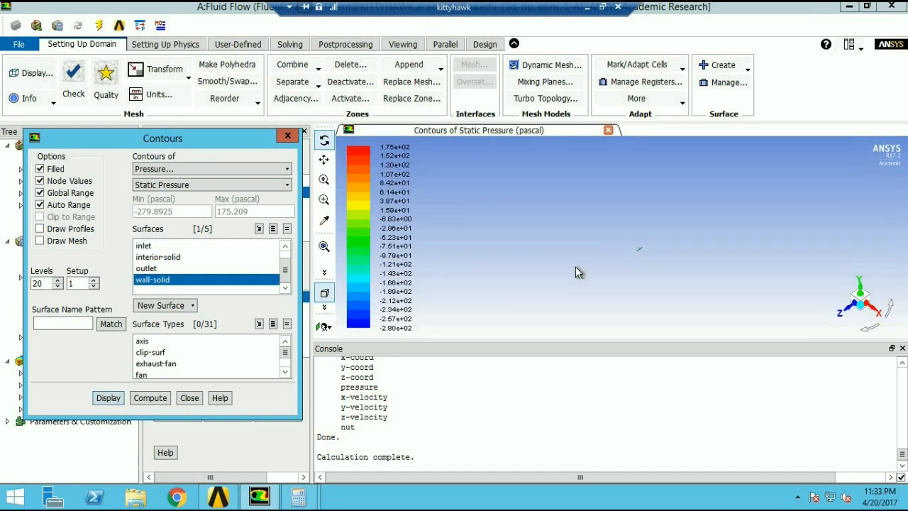
{"action": "left_click", "coordinate": [324, 246]}
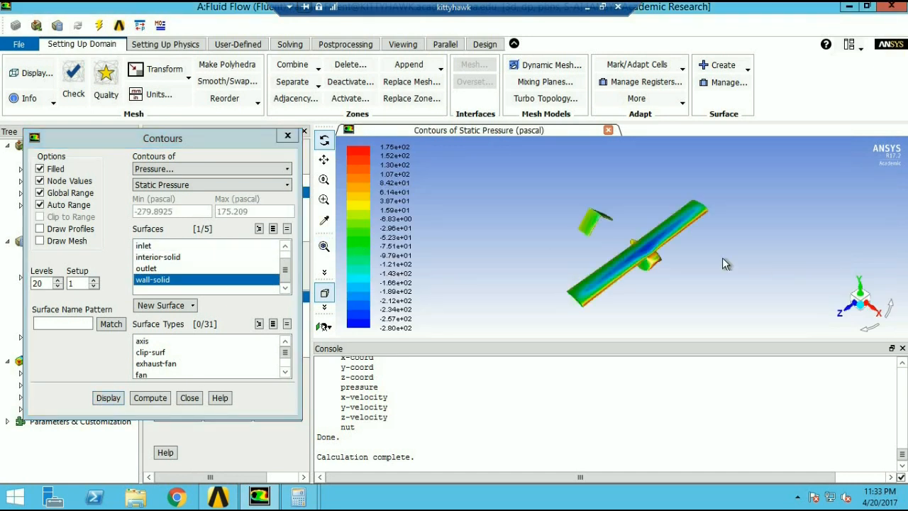
Step: Examine the static pressure contours over the wing, tail and fuselage, and bring up the first Calculator window for reference
{"action": "left_click_drag", "start_coordinate": [656, 277], "coordinate": [649, 258]}
{"action": "scroll", "coordinate": [612, 249], "scroll_direction": "up", "scroll_amount": 2}
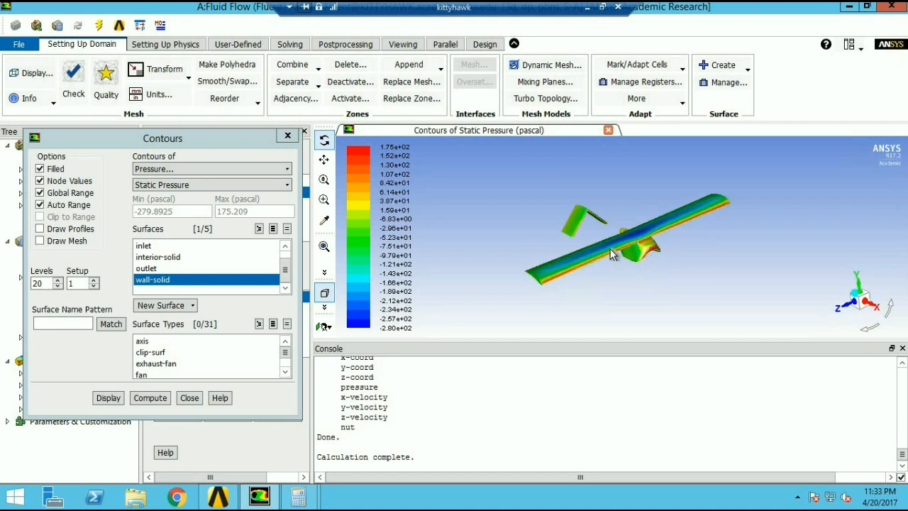
{"action": "left_click_drag", "start_coordinate": [663, 245], "coordinate": [636, 242]}
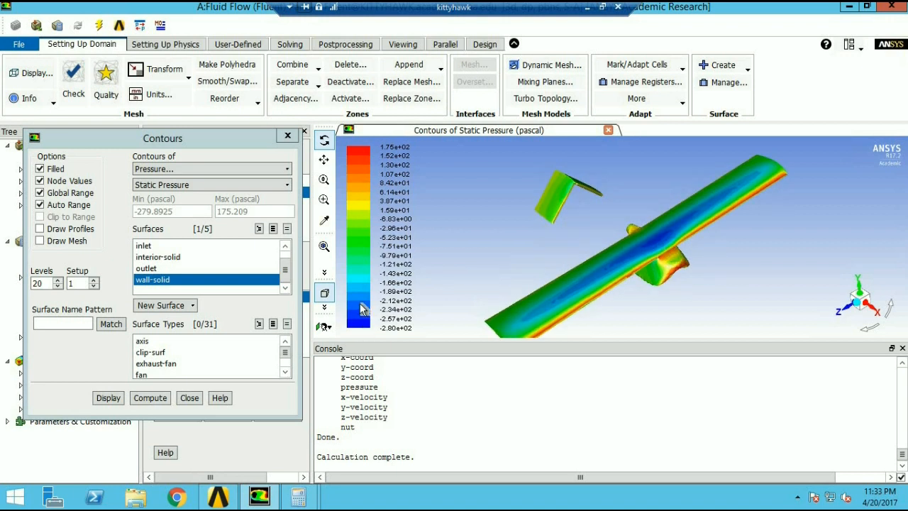
{"action": "left_click_drag", "start_coordinate": [598, 253], "coordinate": [659, 248]}
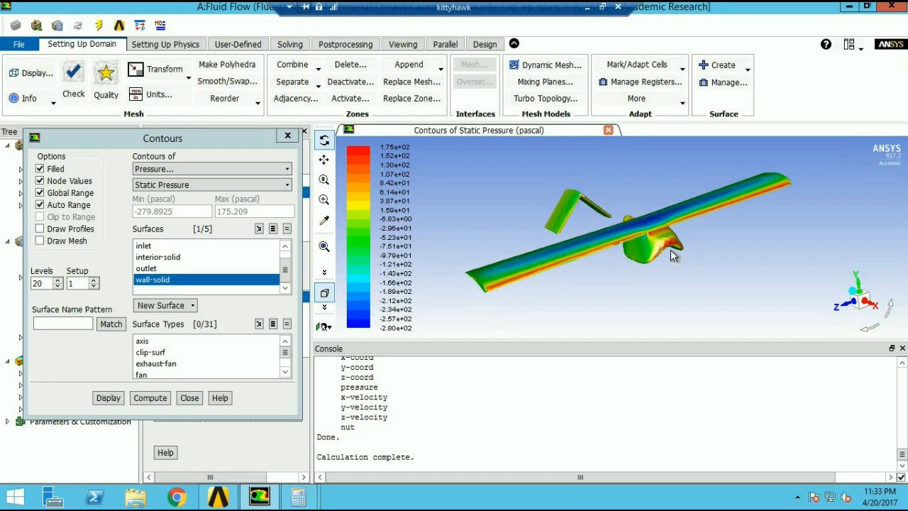
{"action": "scroll", "coordinate": [659, 249], "scroll_direction": "up", "scroll_amount": 3}
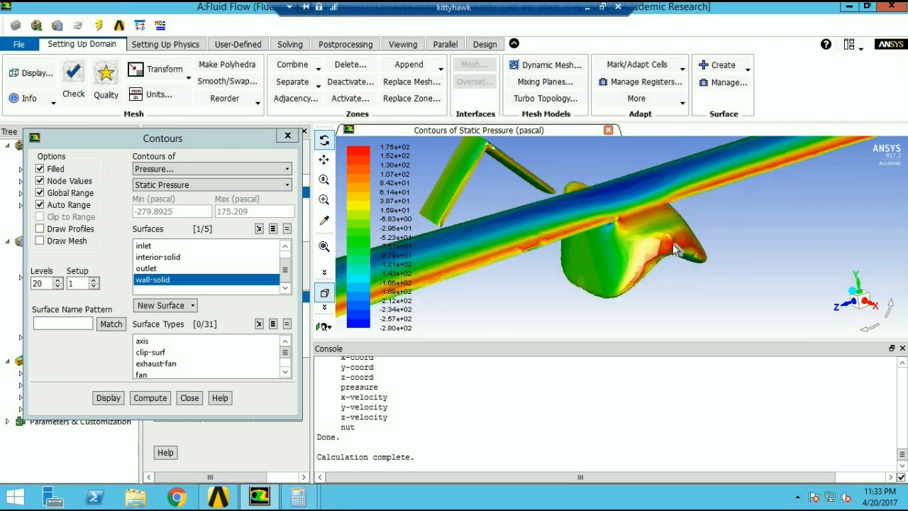
{"action": "scroll", "coordinate": [671, 248], "scroll_direction": "down", "scroll_amount": 2}
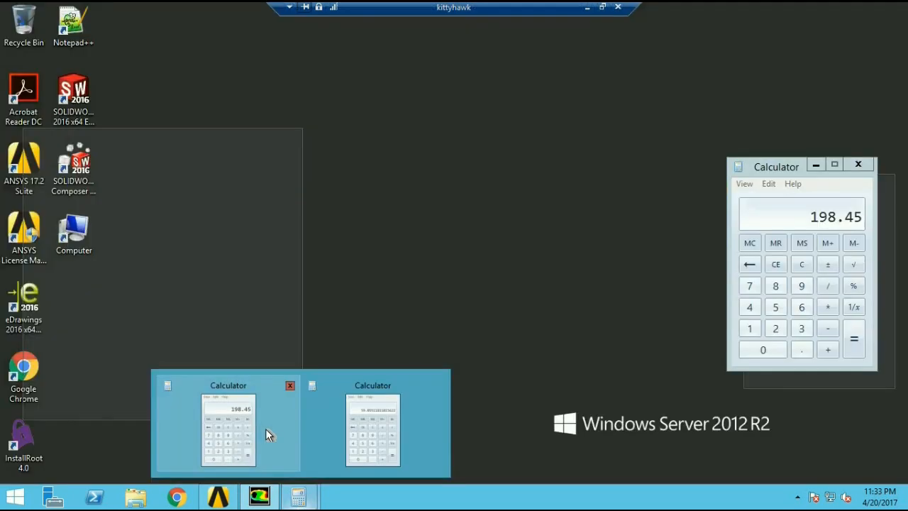
{"action": "left_click", "coordinate": [266, 428]}
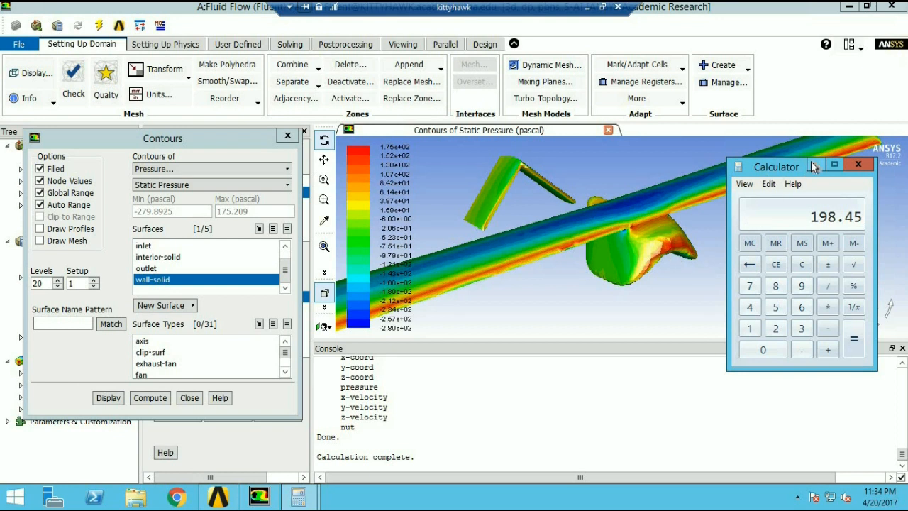
Step: Inspect the pressure contours around the fuselage nose and the wing's leading edge, and close the contour settings
{"action": "left_click", "coordinate": [663, 255]}
{"action": "mouse_move", "coordinate": [640, 245]}
{"action": "left_mouse_down"}
{"action": "mouse_move", "coordinate": [614, 240]}
{"action": "mouse_move", "coordinate": [648, 234]}
{"action": "mouse_move", "coordinate": [639, 249]}
{"action": "left_mouse_up"}
{"action": "scroll", "coordinate": [649, 237], "scroll_direction": "up", "scroll_amount": 5}
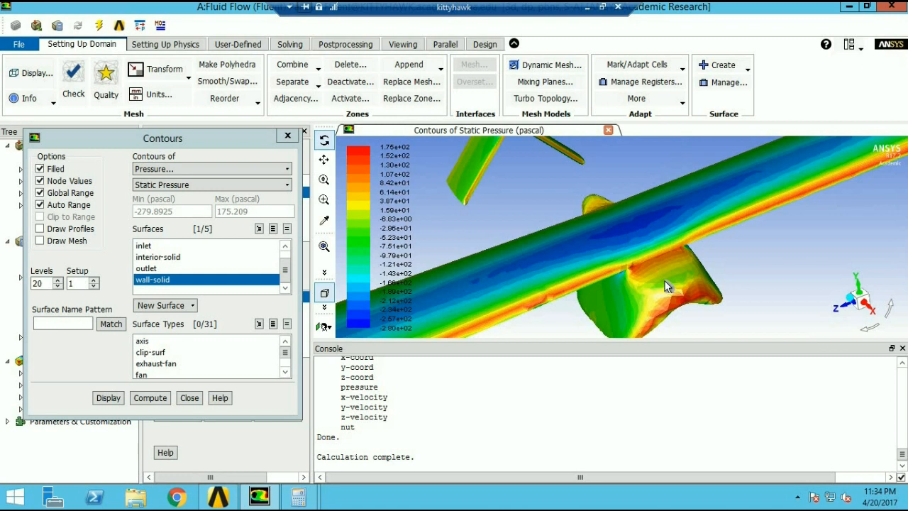
{"action": "mouse_move", "coordinate": [641, 248]}
{"action": "left_mouse_down"}
{"action": "mouse_move", "coordinate": [664, 241]}
{"action": "mouse_move", "coordinate": [651, 230]}
{"action": "mouse_move", "coordinate": [751, 242]}
{"action": "mouse_move", "coordinate": [704, 258]}
{"action": "mouse_move", "coordinate": [715, 262]}
{"action": "mouse_move", "coordinate": [636, 203]}
{"action": "mouse_move", "coordinate": [566, 239]}
{"action": "mouse_move", "coordinate": [640, 239]}
{"action": "mouse_move", "coordinate": [684, 252]}
{"action": "mouse_move", "coordinate": [639, 249]}
{"action": "left_mouse_up"}
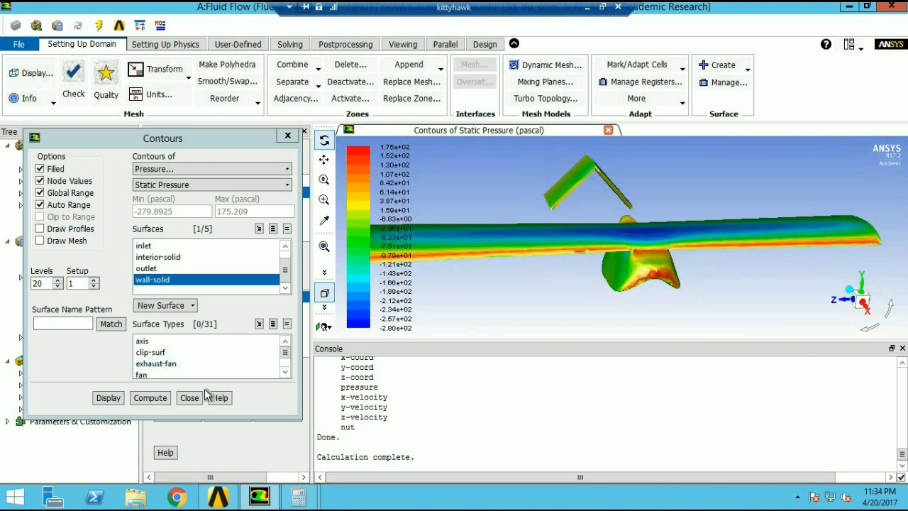
{"action": "left_click", "coordinate": [192, 401]}
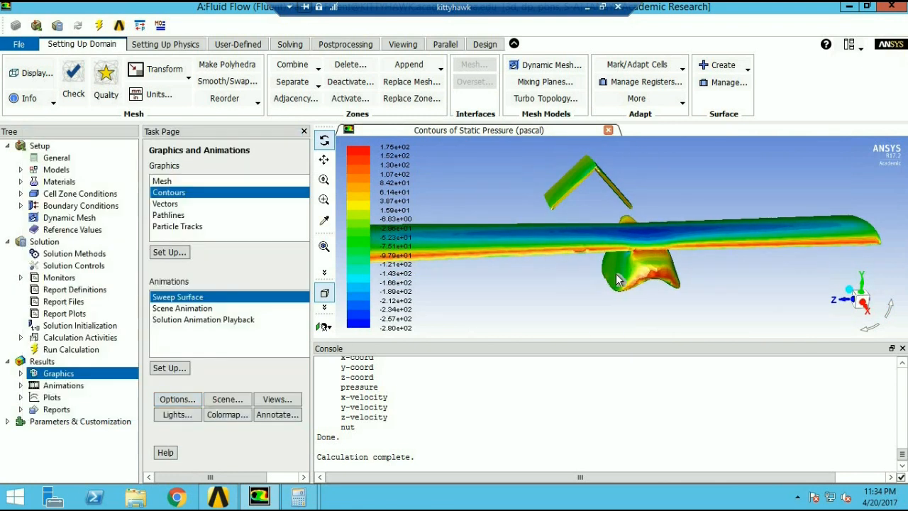
{"action": "left_click_drag", "start_coordinate": [630, 253], "coordinate": [650, 250]}
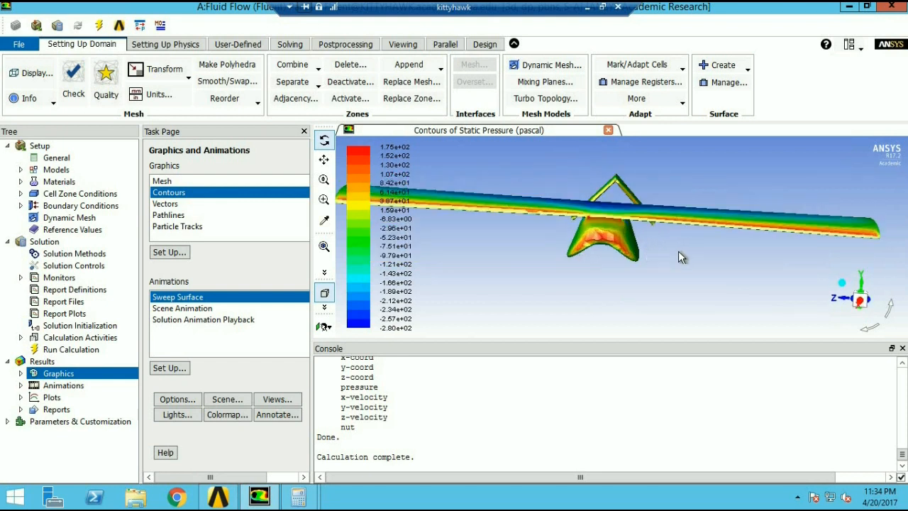
{"action": "left_click_drag", "start_coordinate": [560, 248], "coordinate": [207, 342]}
{"action": "left_click_drag", "start_coordinate": [612, 251], "coordinate": [336, 344]}
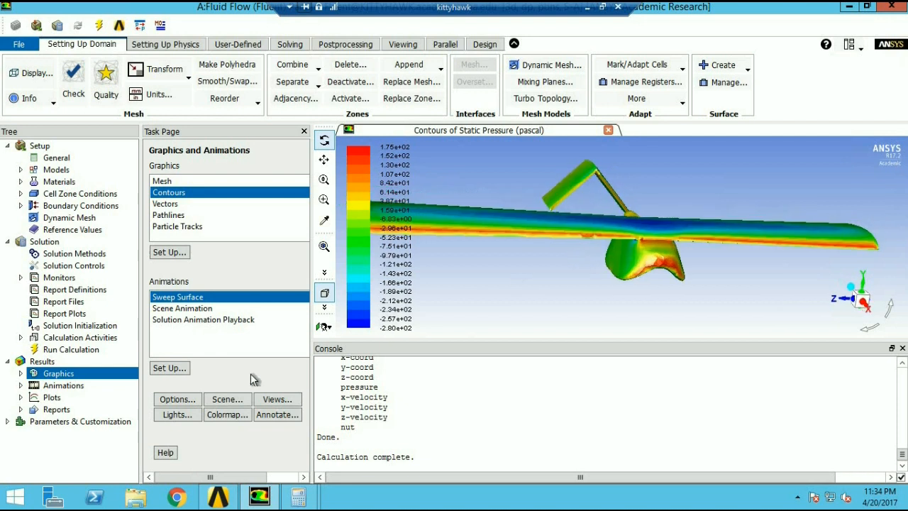
Step: Open the setup for a forces report and exclude the boundary zone, keeping only wall-solid selected
{"action": "left_click", "coordinate": [68, 410]}
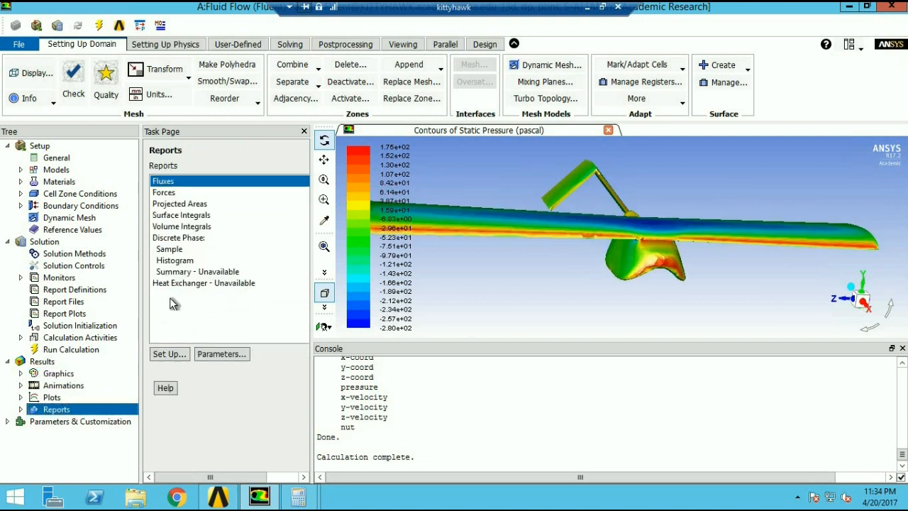
{"action": "left_click", "coordinate": [175, 193]}
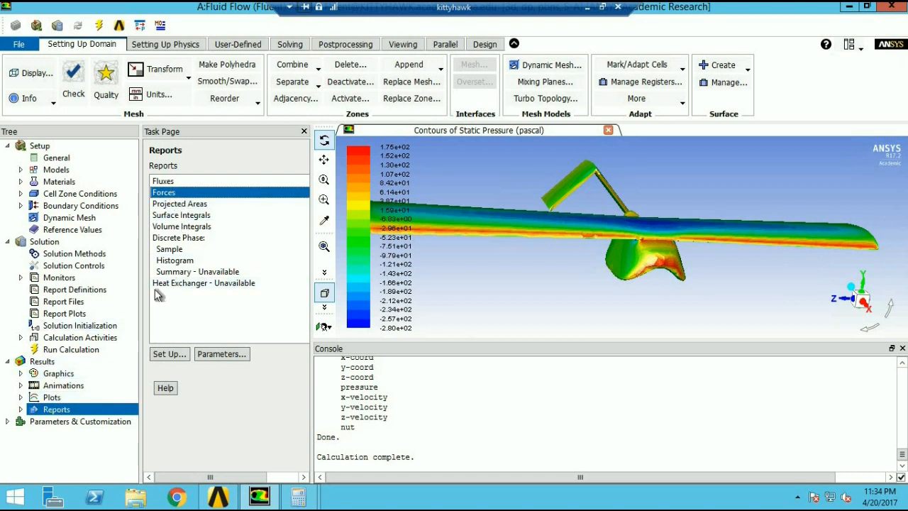
{"action": "left_click", "coordinate": [170, 353]}
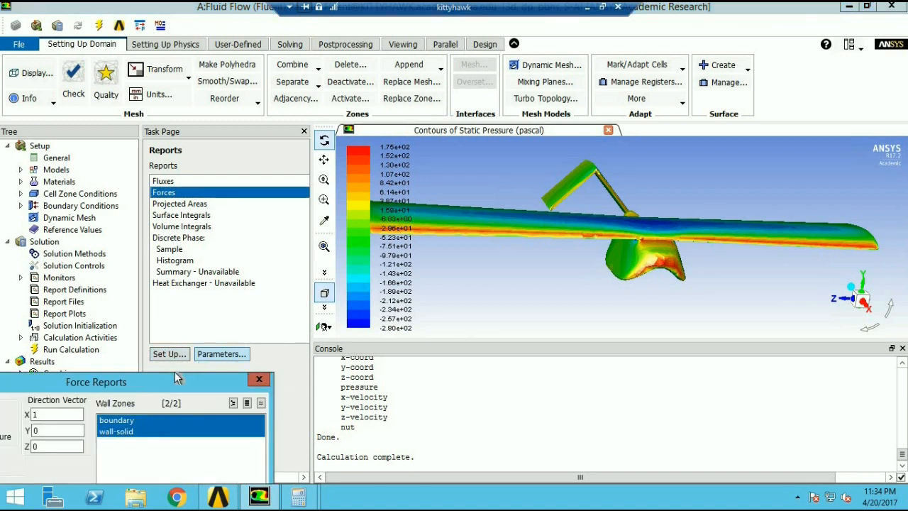
{"action": "left_click_drag", "start_coordinate": [168, 384], "coordinate": [303, 159]}
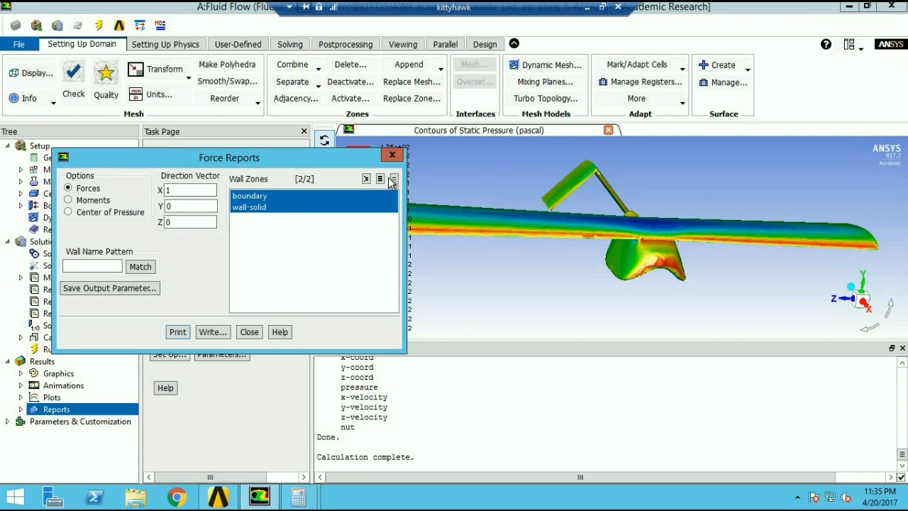
{"action": "left_click", "coordinate": [248, 197]}
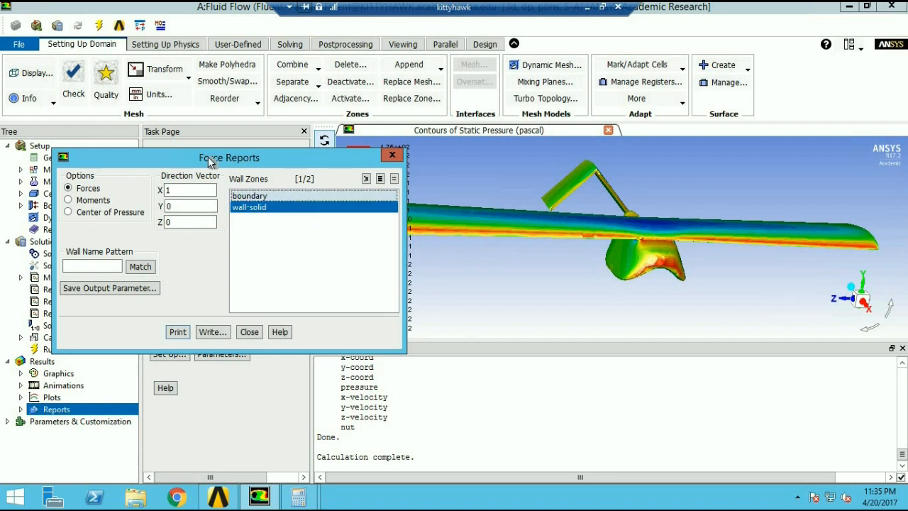
Step: Set all quantities to the British unit system
{"action": "left_click", "coordinate": [159, 98]}
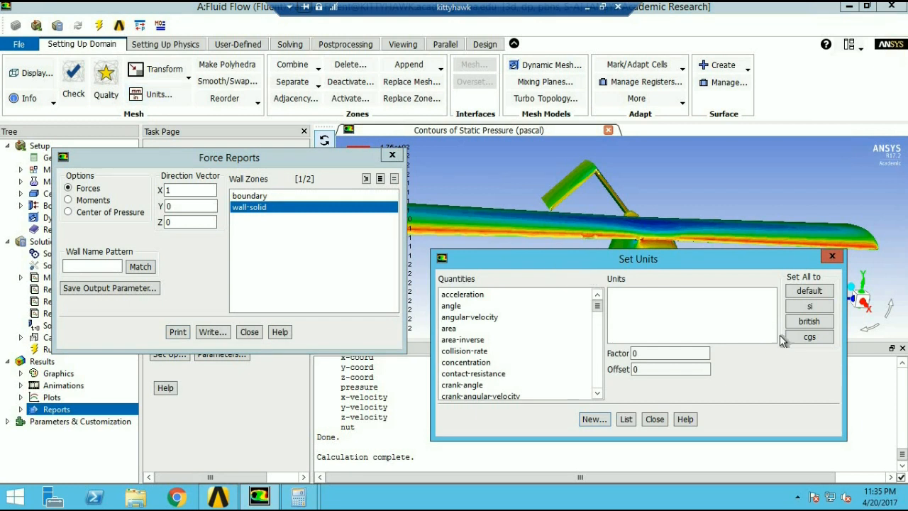
{"action": "left_click", "coordinate": [806, 322]}
{"action": "left_click", "coordinate": [654, 419]}
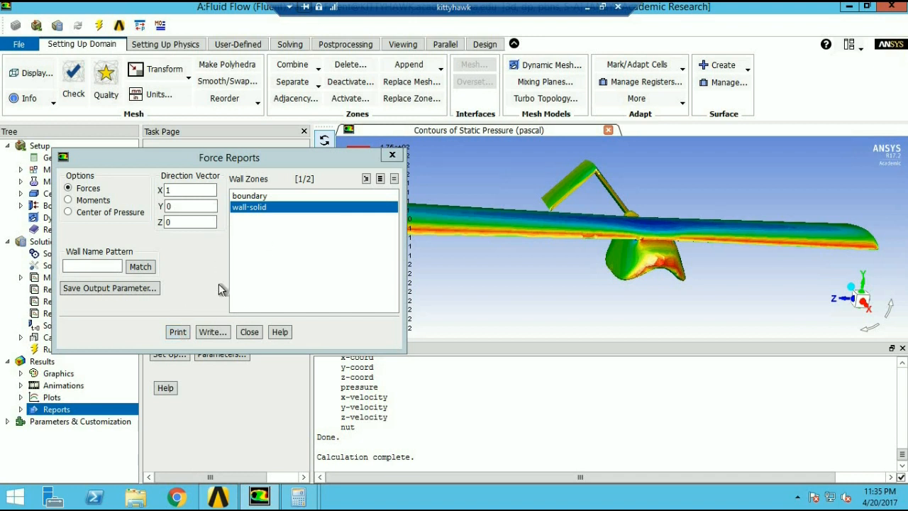
Step: Print the wall-solid force report for direction vector (1, 0, 0) and uncover its output in the console
{"action": "left_click", "coordinate": [177, 332]}
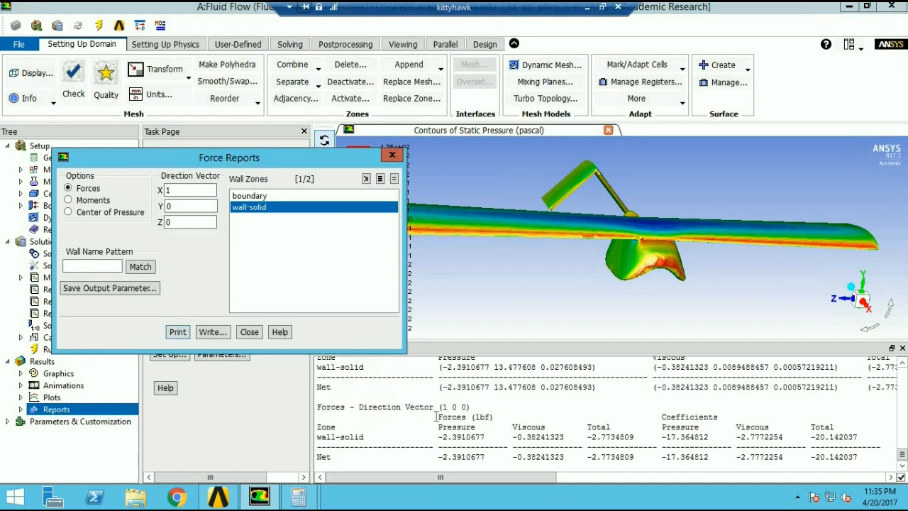
{"action": "left_click_drag", "start_coordinate": [206, 158], "coordinate": [105, 123]}
{"action": "scroll", "coordinate": [470, 448], "scroll_direction": "up", "scroll_amount": 3}
{"action": "scroll", "coordinate": [397, 444], "scroll_direction": "down", "scroll_amount": 3}
{"action": "scroll", "coordinate": [373, 419], "scroll_direction": "up", "scroll_amount": 1}
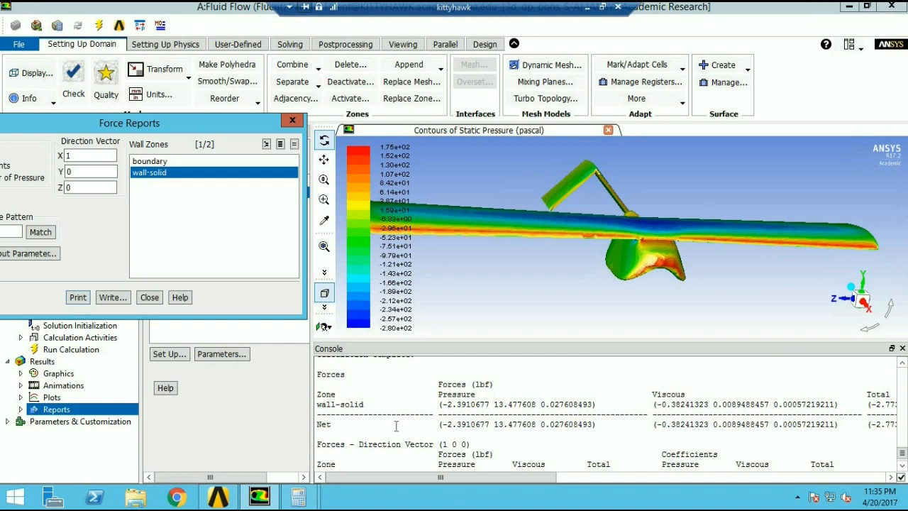
Step: Read the pressure, viscous and total force components reported for wall-solid in the console
{"action": "left_click_drag", "start_coordinate": [438, 385], "coordinate": [683, 395]}
{"action": "left_click", "coordinate": [434, 395]}
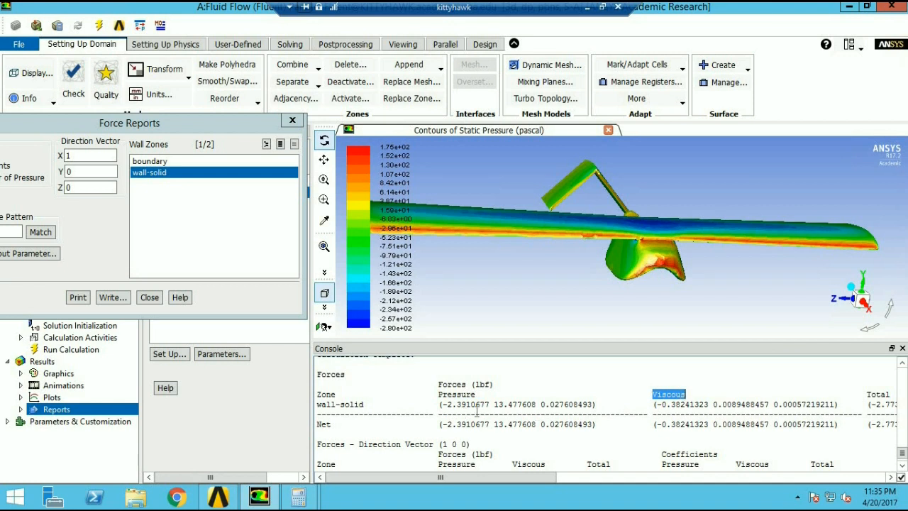
{"action": "left_click_drag", "start_coordinate": [441, 477], "coordinate": [544, 477]}
{"action": "left_click_drag", "start_coordinate": [607, 394], "coordinate": [702, 404]}
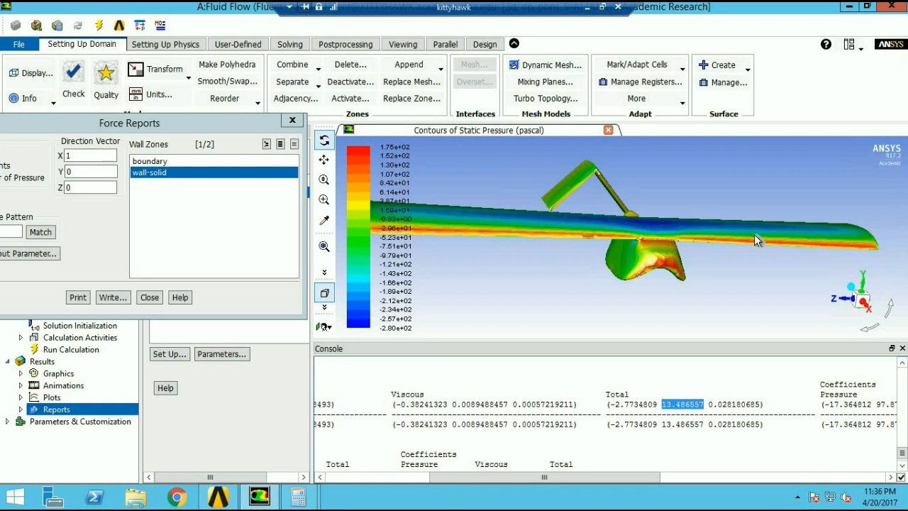
Step: Examine the aircraft contours from several angles alongside the X, Y and Z total force components reported for wall-solid
{"action": "left_click_drag", "start_coordinate": [658, 254], "coordinate": [644, 252]}
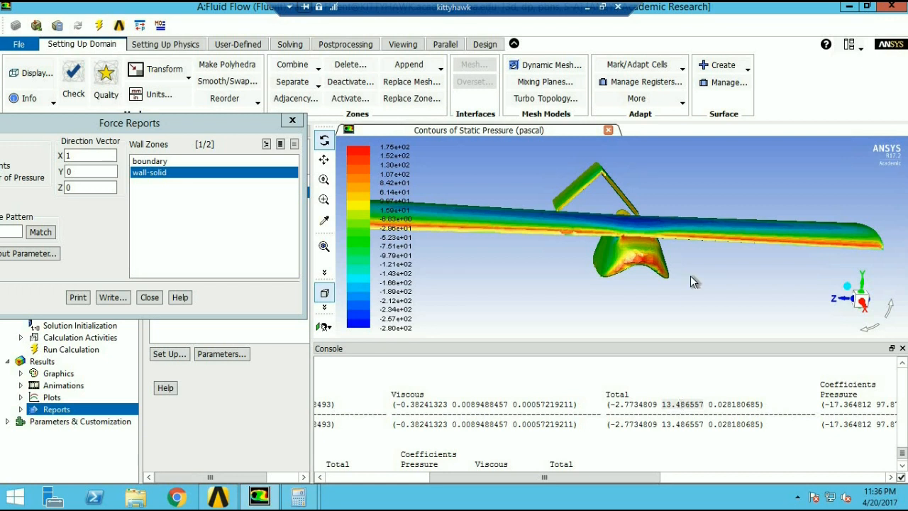
{"action": "left_click_drag", "start_coordinate": [654, 269], "coordinate": [605, 277]}
{"action": "left_click_drag", "start_coordinate": [635, 266], "coordinate": [664, 306]}
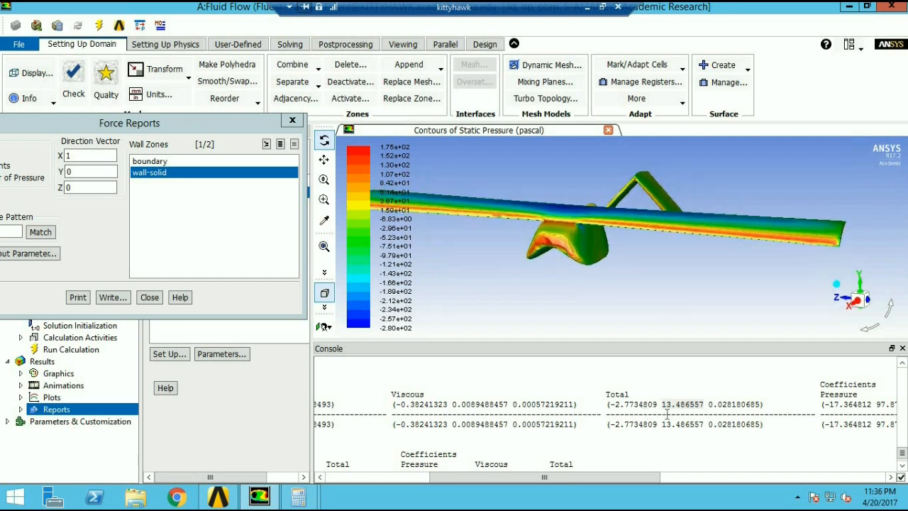
{"action": "left_click_drag", "start_coordinate": [710, 404], "coordinate": [760, 405]}
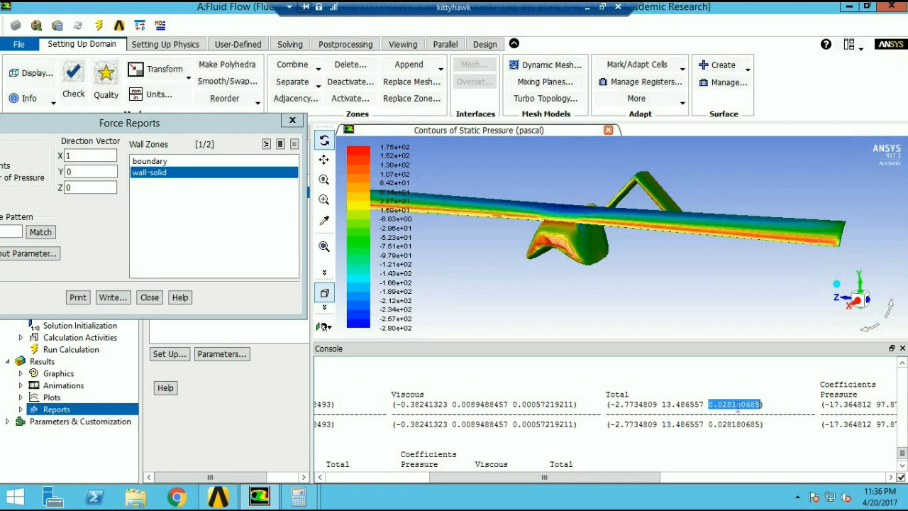
{"action": "left_click_drag", "start_coordinate": [649, 226], "coordinate": [769, 298]}
{"action": "left_click", "coordinate": [728, 410]}
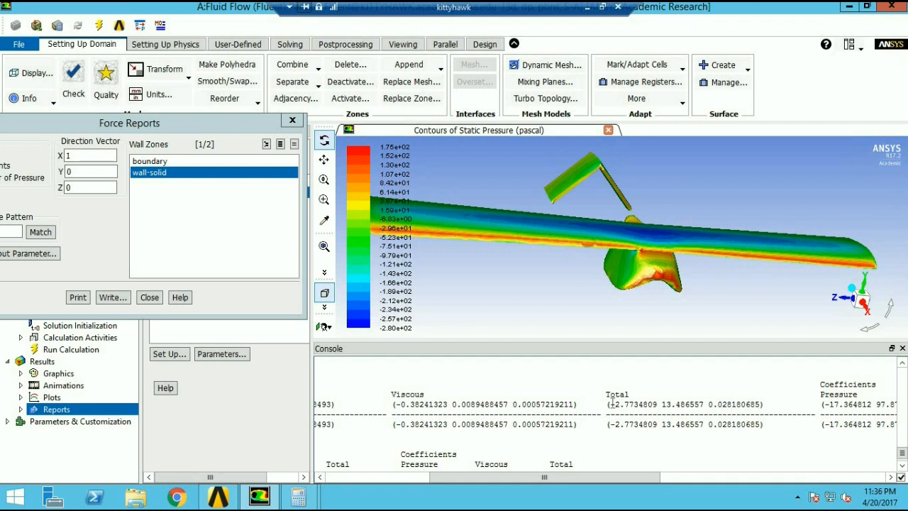
{"action": "left_click_drag", "start_coordinate": [654, 285], "coordinate": [651, 287]}
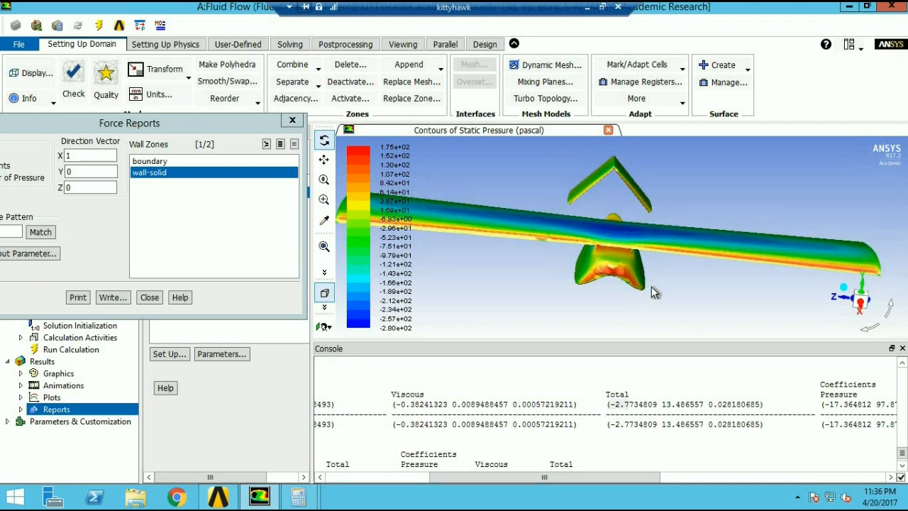
Step: Switch to the already open Calculator showing 59.05511811023622, start a new blank Calculator and place it above the force report
{"action": "mouse_move", "coordinate": [310, 500]}
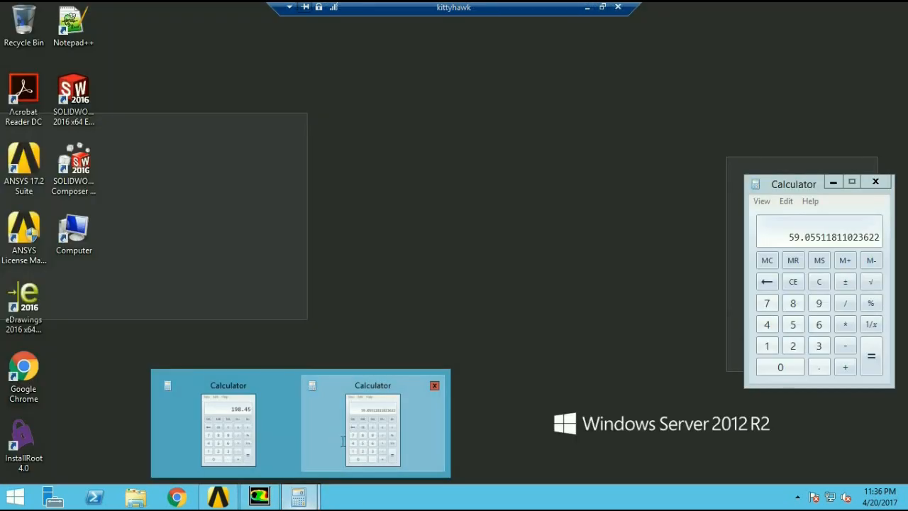
{"action": "left_click", "coordinate": [336, 440]}
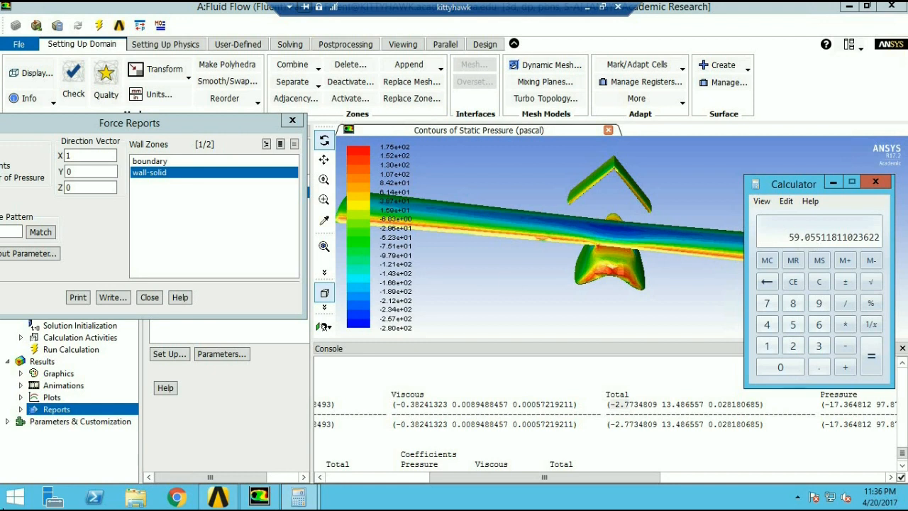
{"action": "left_click", "coordinate": [13, 499]}
{"action": "left_click", "coordinate": [50, 341]}
{"action": "left_click_drag", "start_coordinate": [73, 10], "coordinate": [349, 154]}
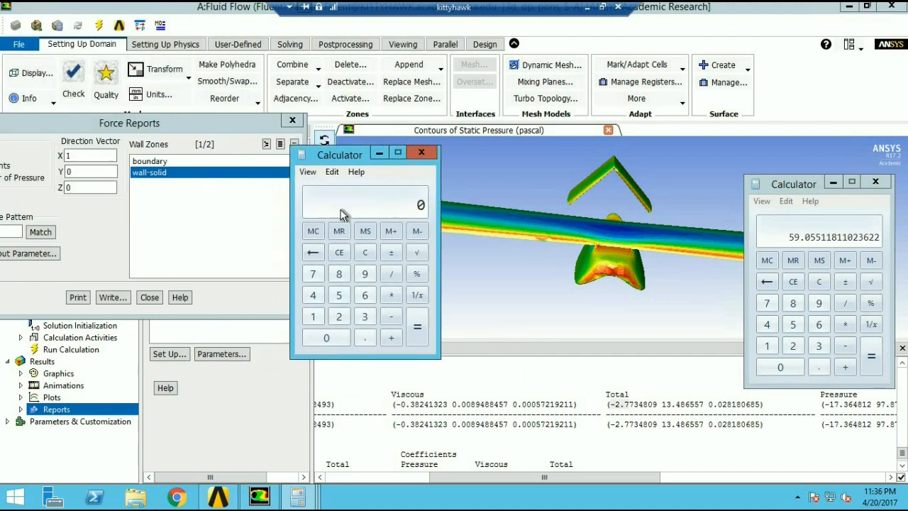
Step: Start the lift coefficient calculation by dividing the vertical force 13.48 by 0.5 and entering 0.002376 as the next divisor
{"action": "left_click", "coordinate": [313, 316]}
{"action": "left_click", "coordinate": [365, 316]}
{"action": "left_click", "coordinate": [364, 337]}
{"action": "left_click", "coordinate": [314, 296]}
{"action": "left_click", "coordinate": [338, 276]}
{"action": "left_click", "coordinate": [366, 336]}
{"action": "left_click", "coordinate": [339, 295]}
{"action": "left_click", "coordinate": [365, 341]}
{"action": "left_click", "coordinate": [332, 337]}
{"action": "left_click", "coordinate": [332, 337]}
{"action": "left_click", "coordinate": [339, 317]}
{"action": "left_click", "coordinate": [365, 317]}
{"action": "left_click", "coordinate": [313, 274]}
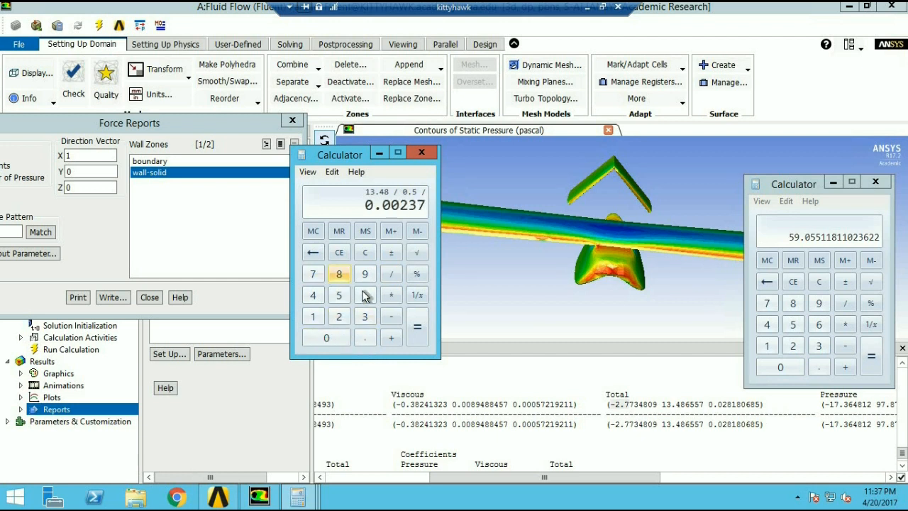
{"action": "left_click", "coordinate": [365, 295]}
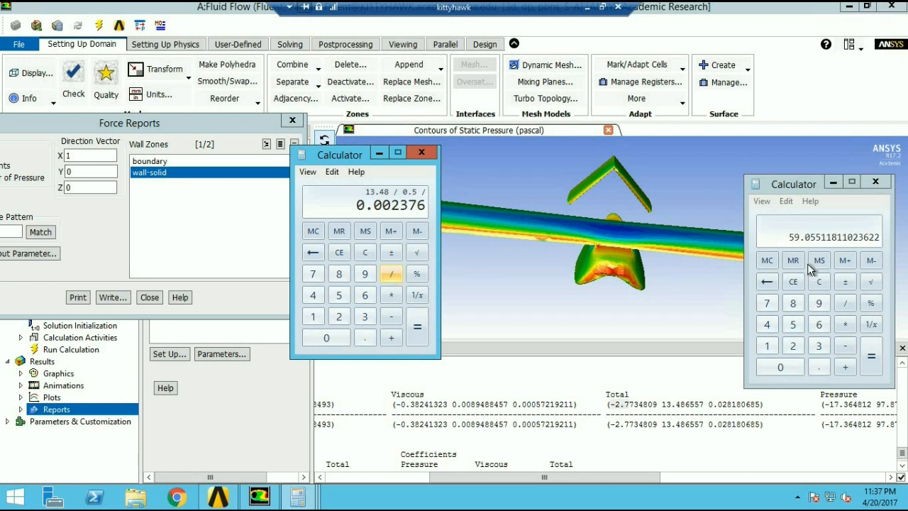
Step: Complete the lift coefficient calculation by dividing by 59 twice and by 8
{"action": "left_click", "coordinate": [391, 275]}
{"action": "left_click", "coordinate": [338, 295]}
{"action": "left_click", "coordinate": [365, 274]}
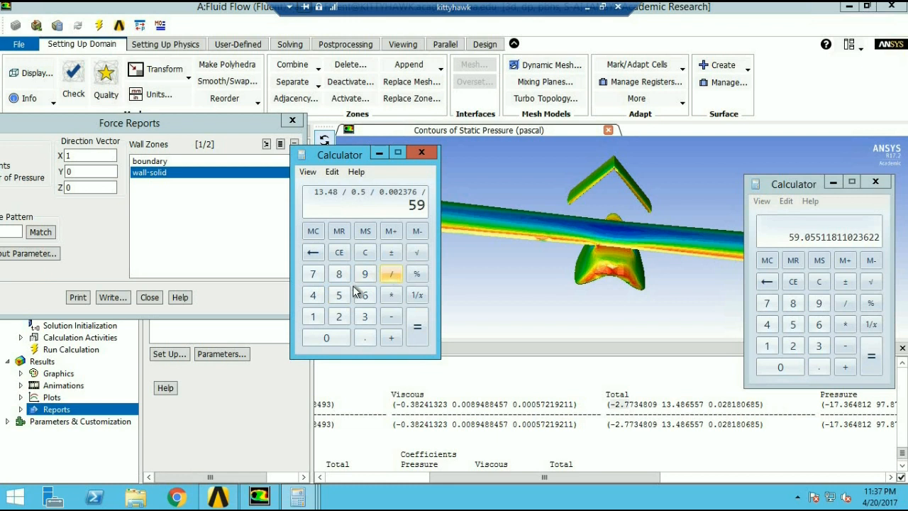
{"action": "left_click", "coordinate": [391, 273]}
{"action": "left_click", "coordinate": [338, 295]}
{"action": "left_click", "coordinate": [366, 275]}
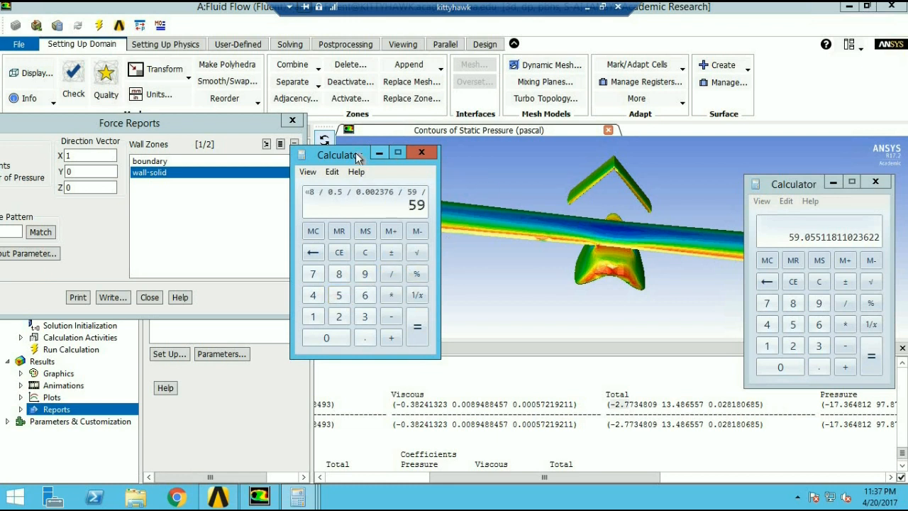
{"action": "left_click", "coordinate": [390, 274]}
{"action": "left_click", "coordinate": [338, 274]}
{"action": "left_click", "coordinate": [414, 324]}
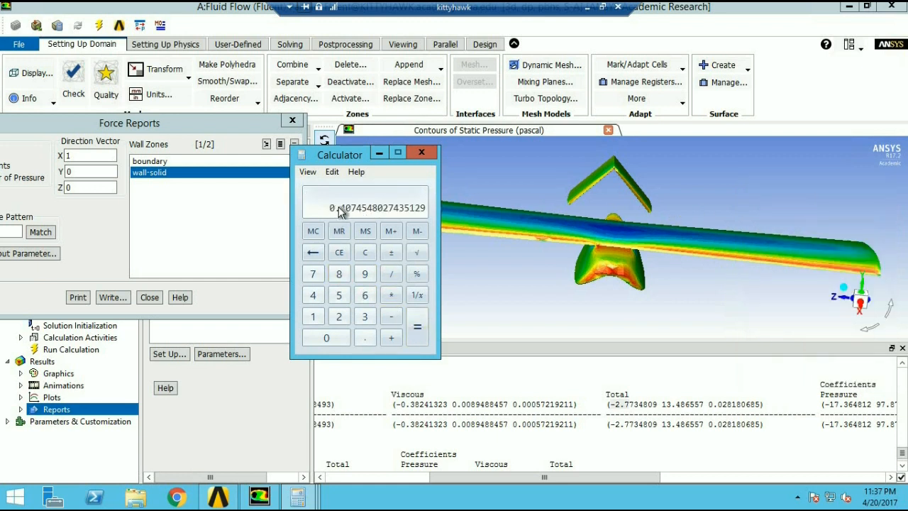
Step: Calculate the drag coefficient by dividing the lift coefficient in the calculator by 13.48 and multiplying it by 2.77
{"action": "left_click", "coordinate": [510, 253]}
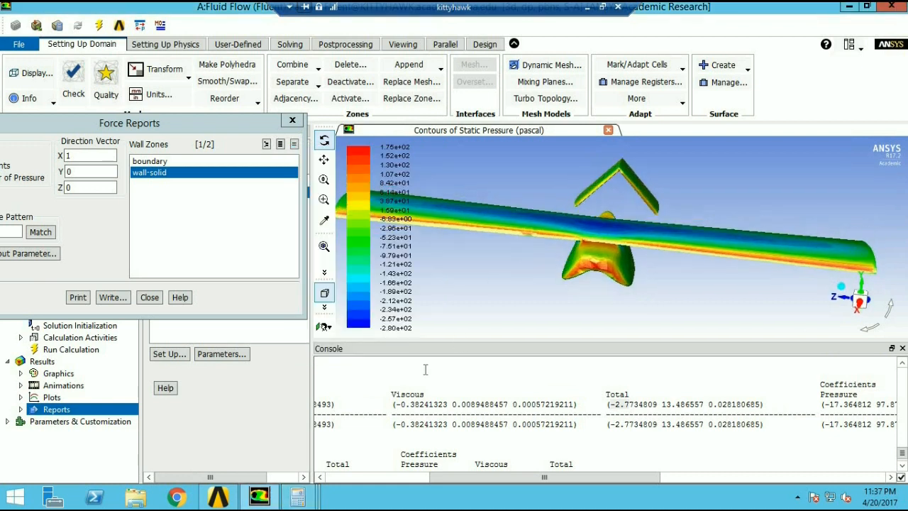
{"action": "mouse_move", "coordinate": [297, 500]}
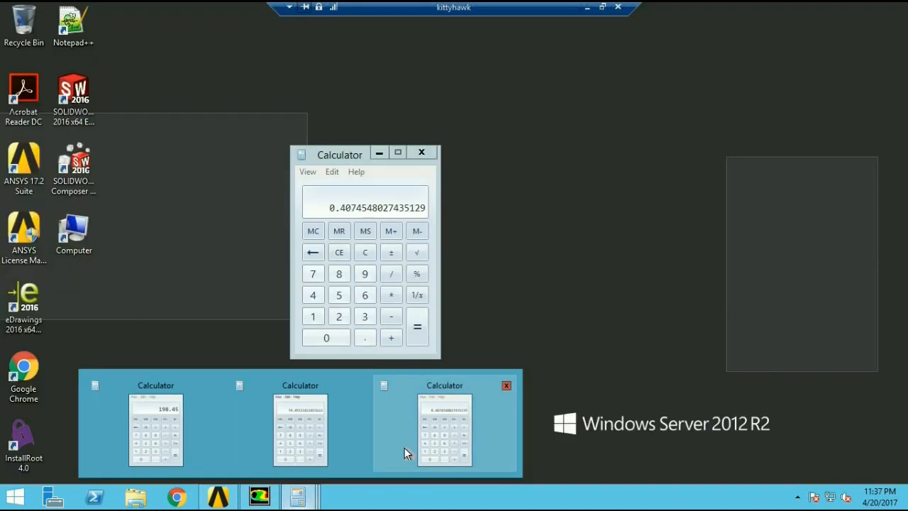
{"action": "left_click", "coordinate": [410, 448]}
{"action": "left_click_drag", "start_coordinate": [339, 154], "coordinate": [262, 141]}
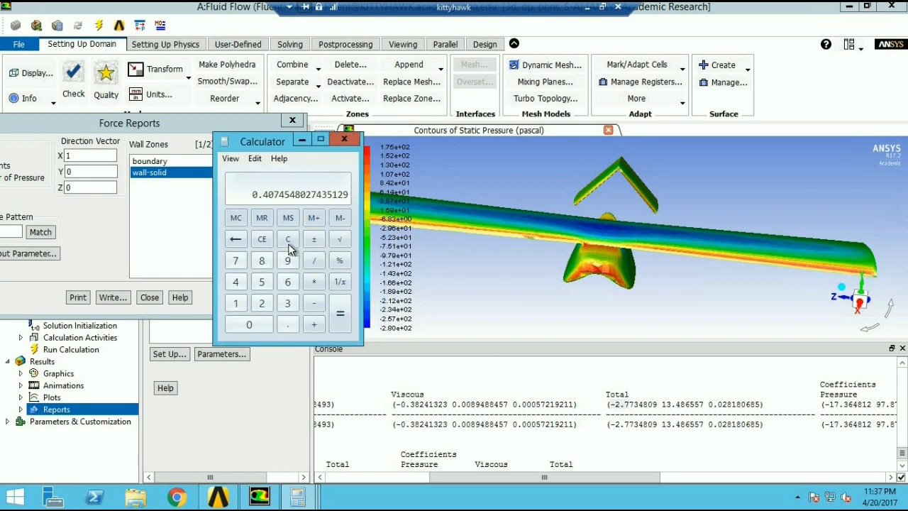
{"action": "left_click", "coordinate": [314, 261]}
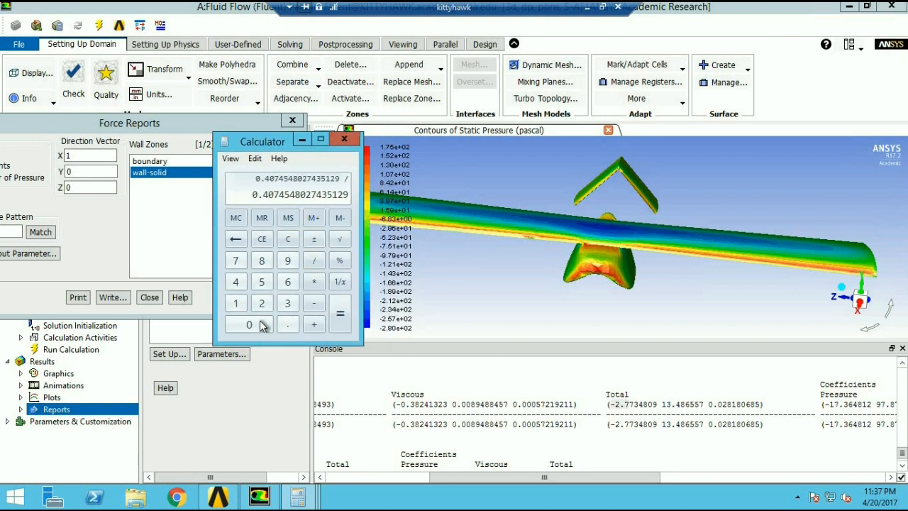
{"action": "left_click", "coordinate": [236, 302]}
{"action": "left_click", "coordinate": [288, 303]}
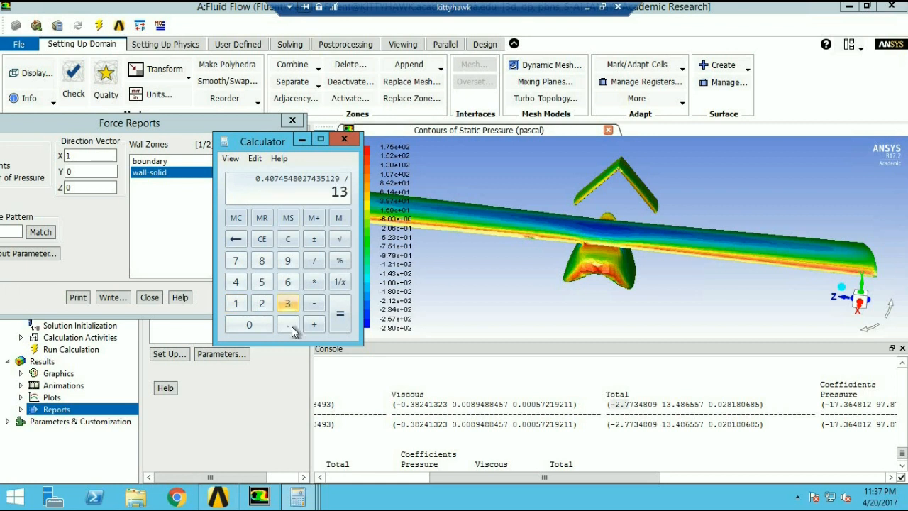
{"action": "left_click", "coordinate": [288, 324]}
{"action": "left_click", "coordinate": [236, 281]}
{"action": "left_click", "coordinate": [262, 260]}
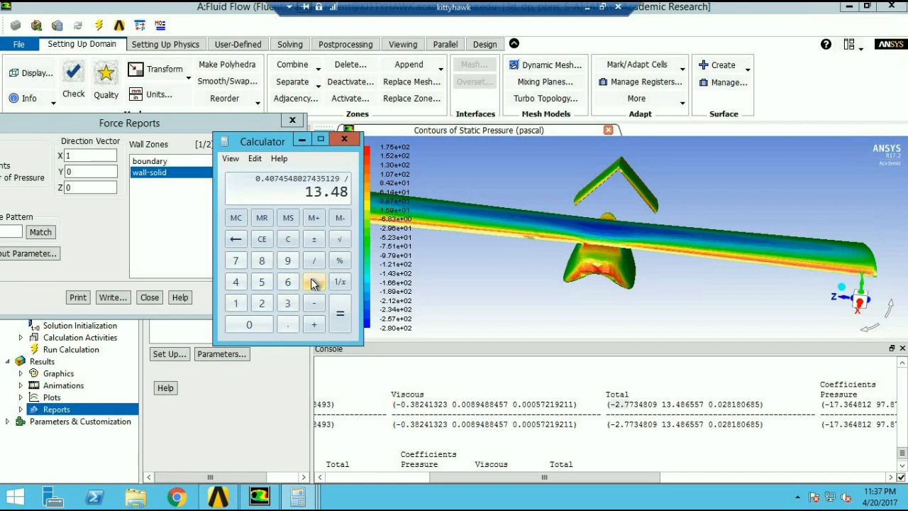
{"action": "left_click", "coordinate": [314, 281]}
{"action": "left_click", "coordinate": [261, 303]}
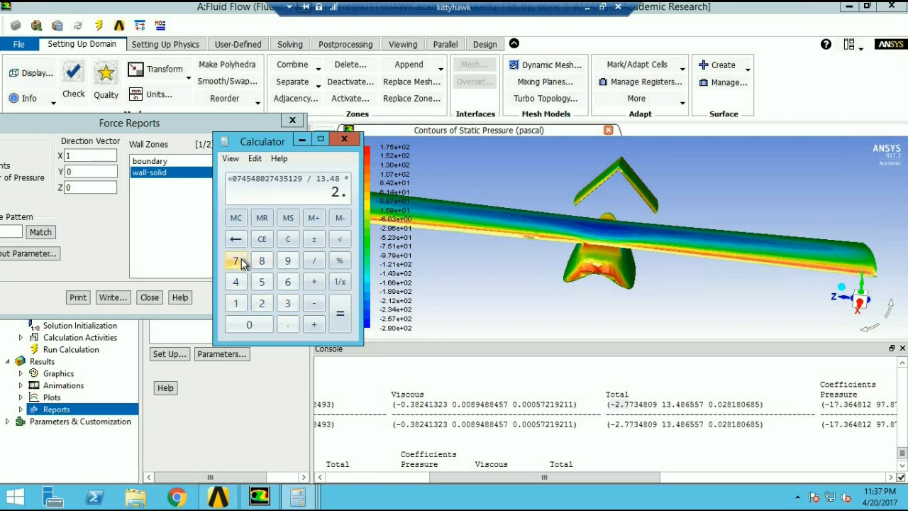
{"action": "double_click", "coordinate": [240, 260]}
{"action": "left_click", "coordinate": [338, 316]}
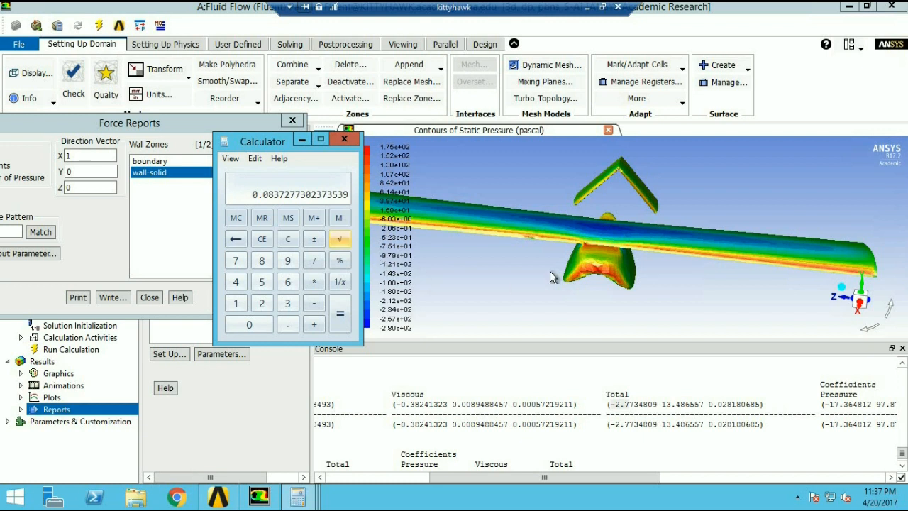
Step: Close the calculator and the Force Reports dialog
{"action": "left_click", "coordinate": [344, 139]}
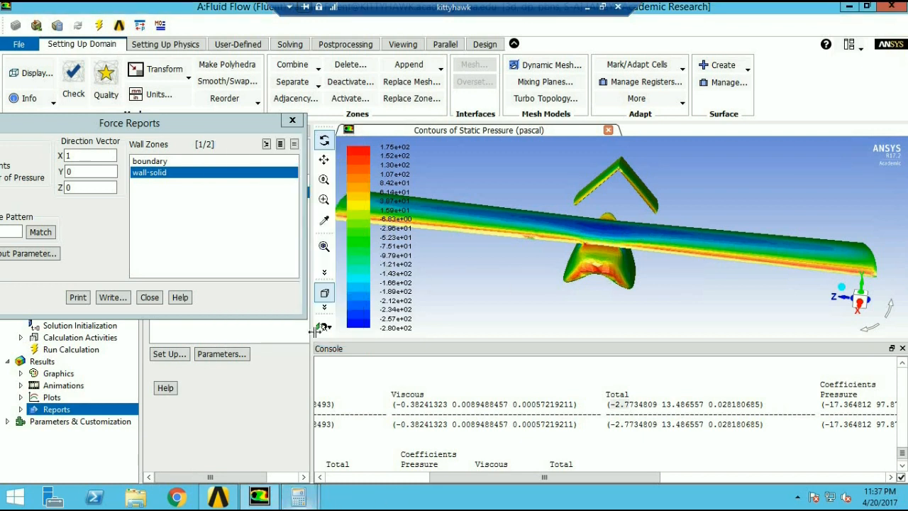
{"action": "left_click", "coordinate": [292, 120]}
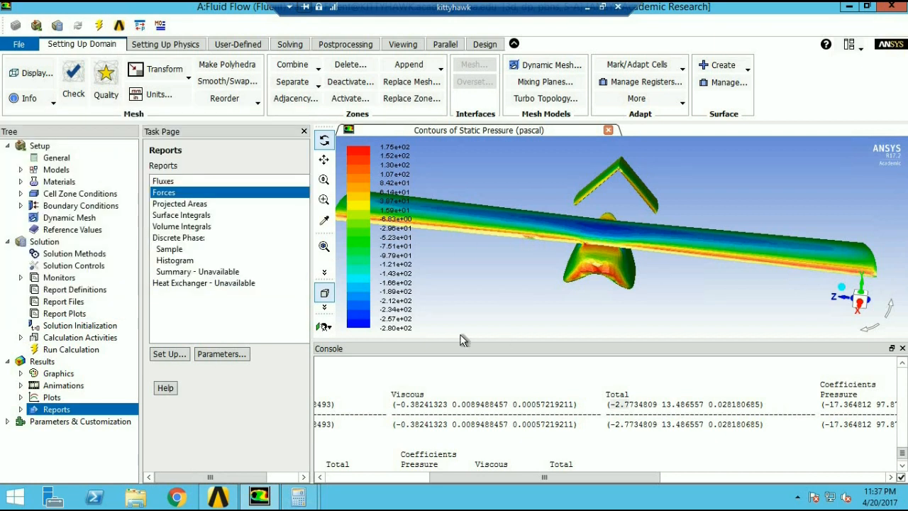
{"action": "scroll", "coordinate": [447, 411], "scroll_direction": "down", "scroll_amount": 1}
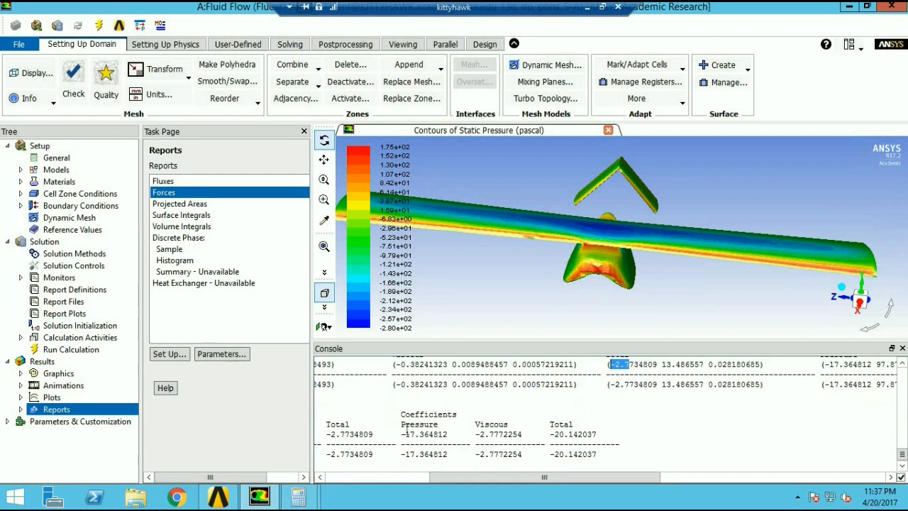
Step: Copy the complete wall-solid force report from the console into a new Notepad document
{"action": "left_click", "coordinate": [14, 498]}
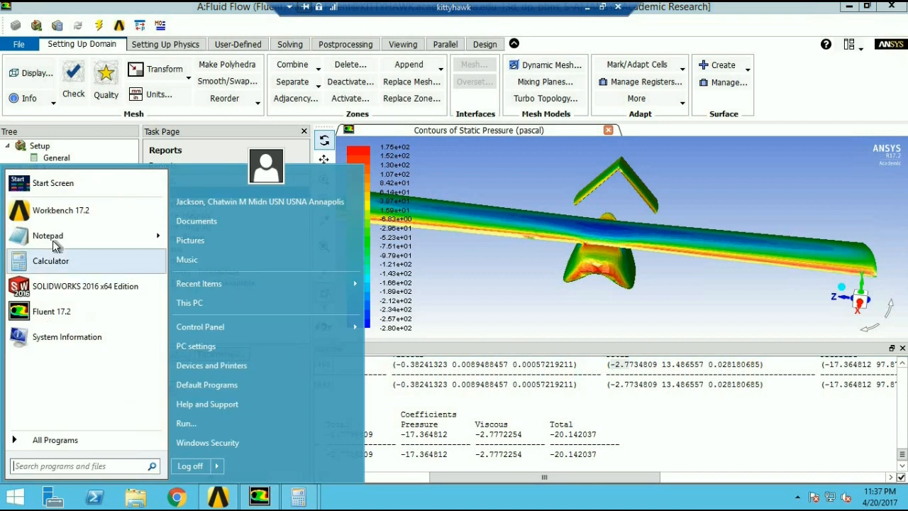
{"action": "left_click", "coordinate": [84, 241]}
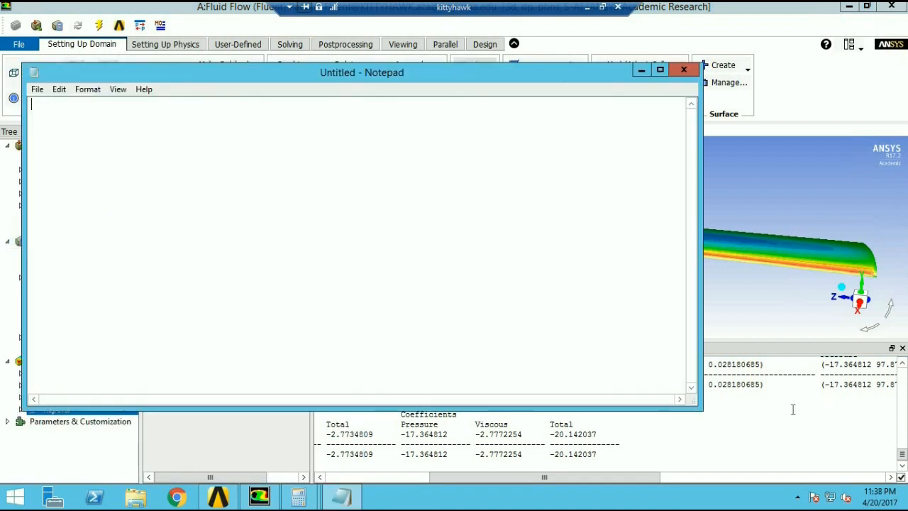
{"action": "left_click", "coordinate": [795, 410]}
{"action": "left_click_drag", "start_coordinate": [545, 477], "coordinate": [433, 483]}
{"action": "scroll", "coordinate": [660, 415], "scroll_direction": "up", "scroll_amount": 1}
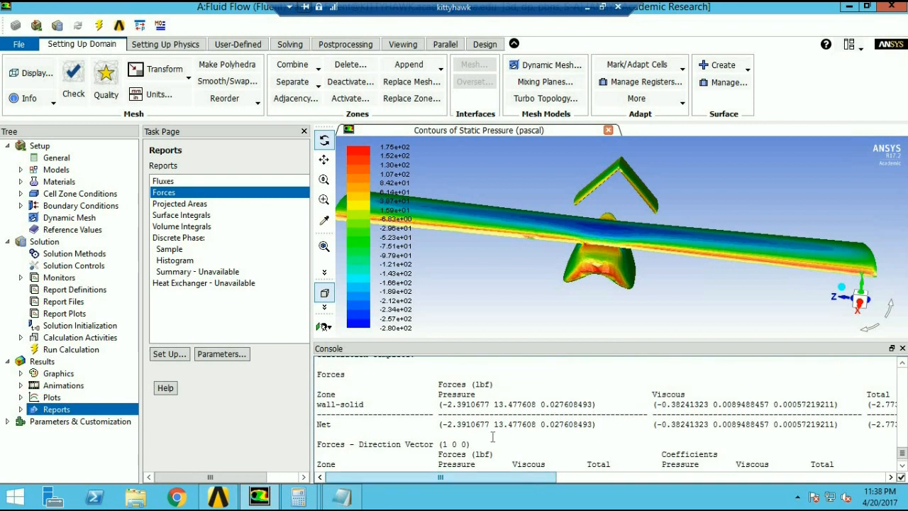
{"action": "scroll", "coordinate": [354, 408], "scroll_direction": "up", "scroll_amount": 1}
{"action": "scroll", "coordinate": [338, 408], "scroll_direction": "down", "scroll_amount": 1}
{"action": "left_click_drag", "start_coordinate": [318, 374], "coordinate": [580, 480]}
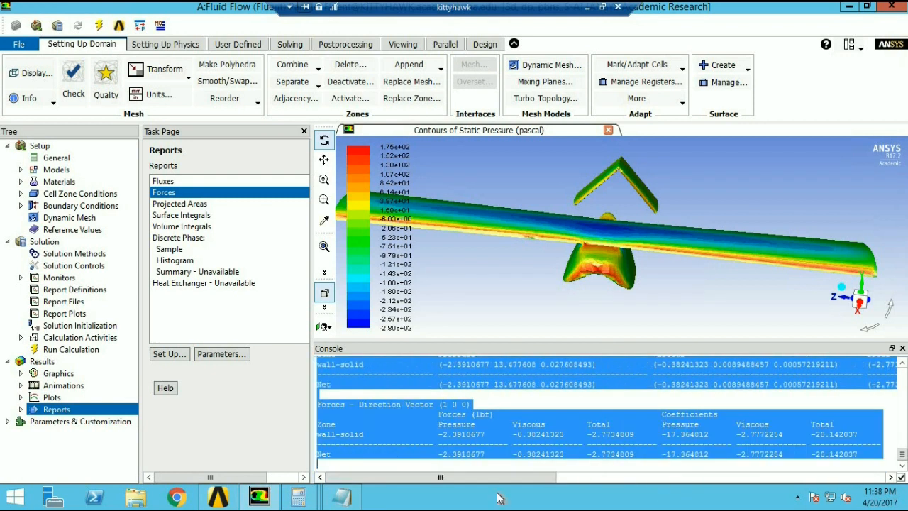
{"action": "left_click", "coordinate": [342, 496]}
{"action": "key", "text": "ctrl+v"}
Step: Bring up Save As for the Notepad text, cancel it, and close Notepad without saving
{"action": "left_click", "coordinate": [37, 89]}
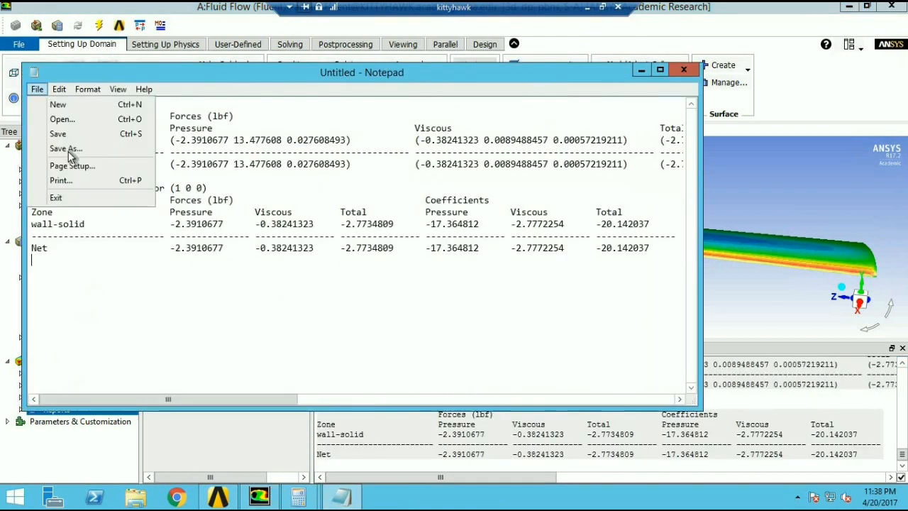
{"action": "left_click", "coordinate": [66, 149]}
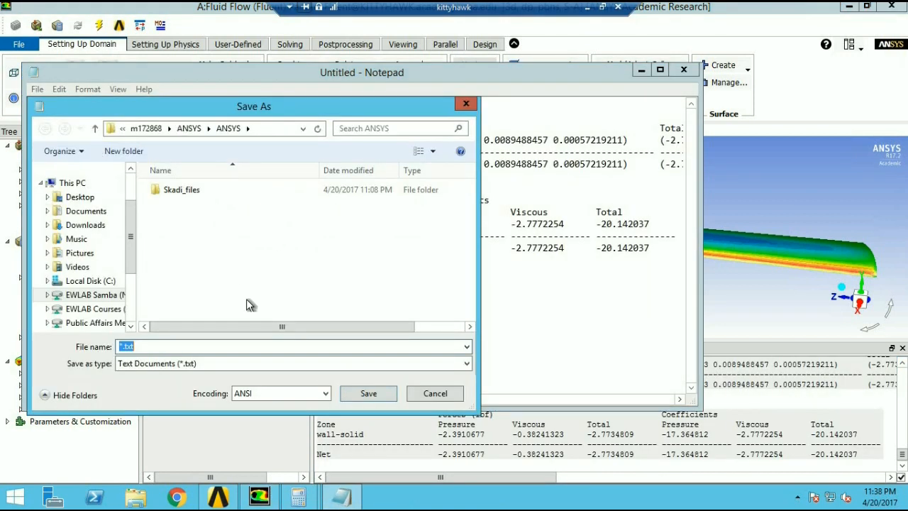
{"action": "left_click", "coordinate": [426, 396]}
{"action": "left_click", "coordinate": [683, 69]}
{"action": "left_click", "coordinate": [476, 248]}
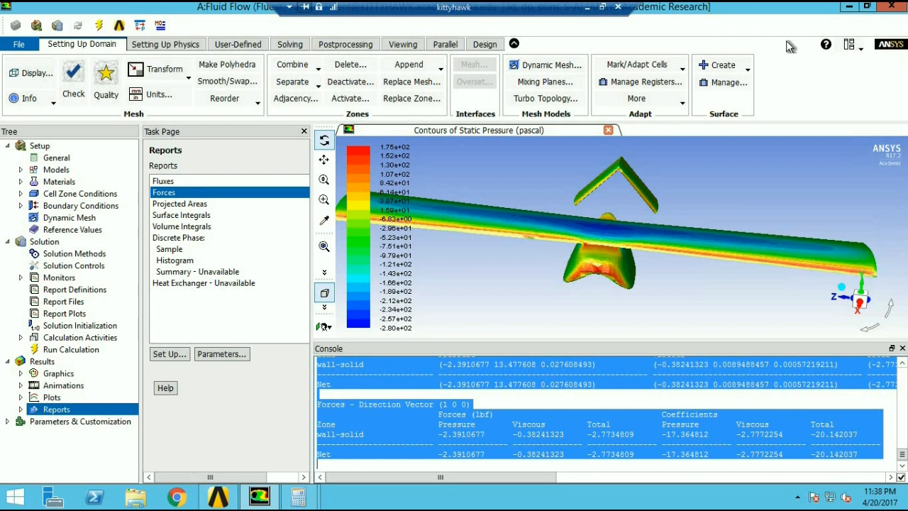
Step: Quit Fluent using the settings changes for the current calculation only, and return to the Workbench project schematic
{"action": "left_click", "coordinate": [891, 6]}
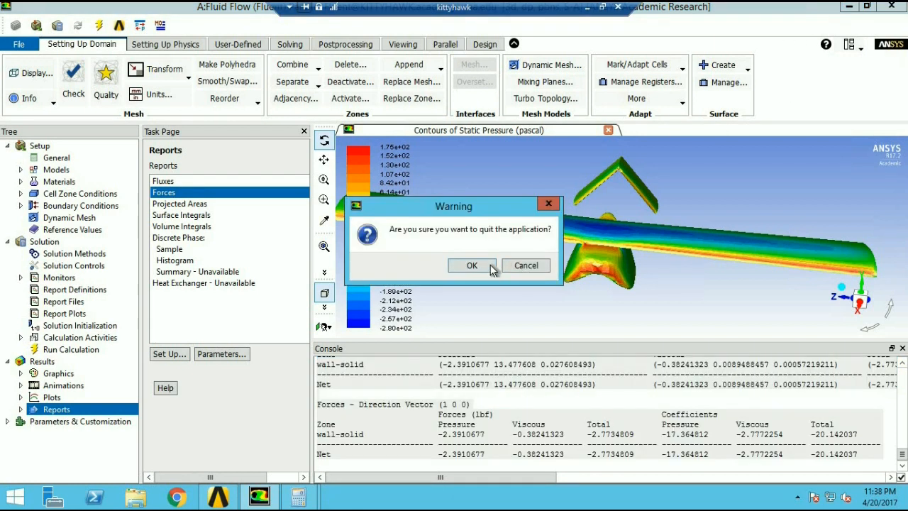
{"action": "left_click", "coordinate": [490, 268]}
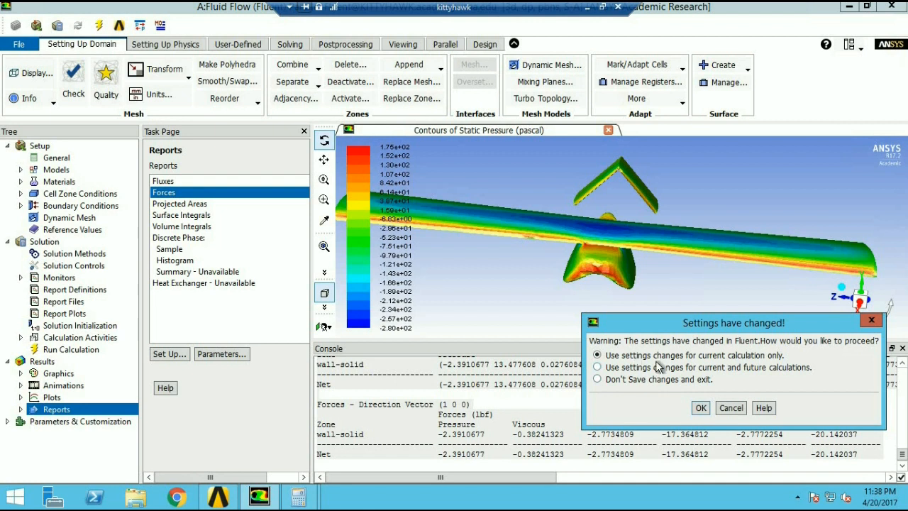
{"action": "left_click", "coordinate": [701, 409]}
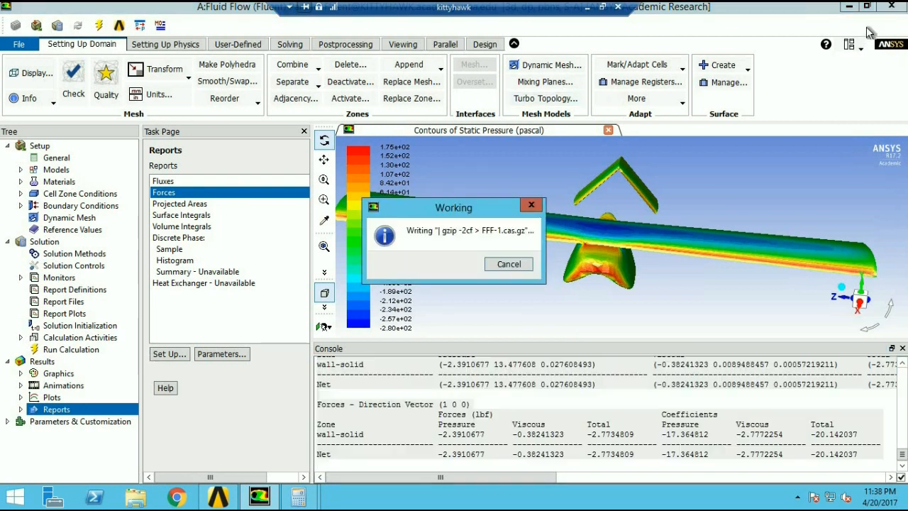
{"action": "left_click", "coordinate": [218, 498]}
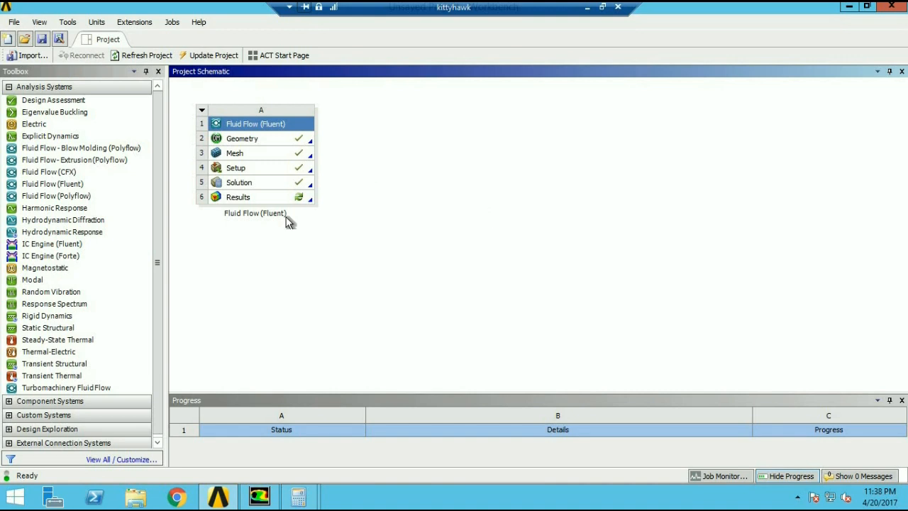
Step: Add a second Fluid Flow (Fluent) system to the project schematic and attach a note reading 0 to system A
{"action": "left_click_drag", "start_coordinate": [57, 183], "coordinate": [370, 147]}
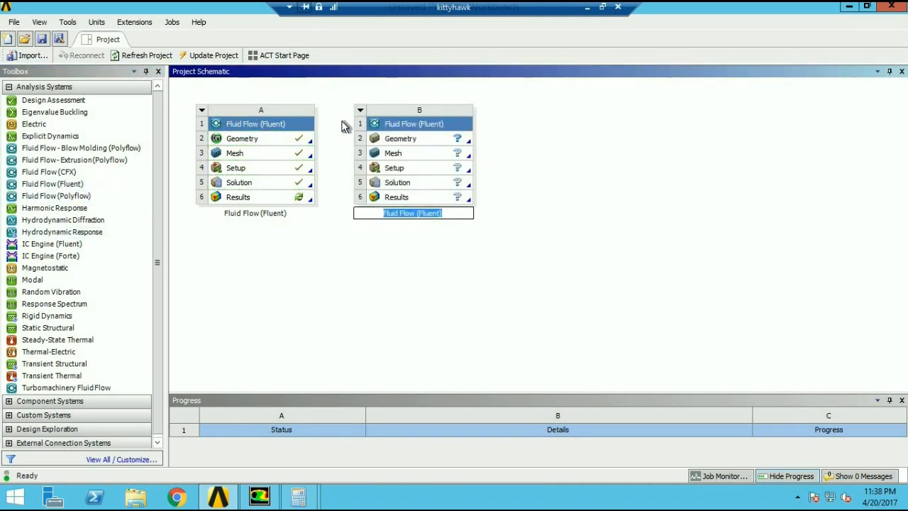
{"action": "left_click", "coordinate": [202, 113]}
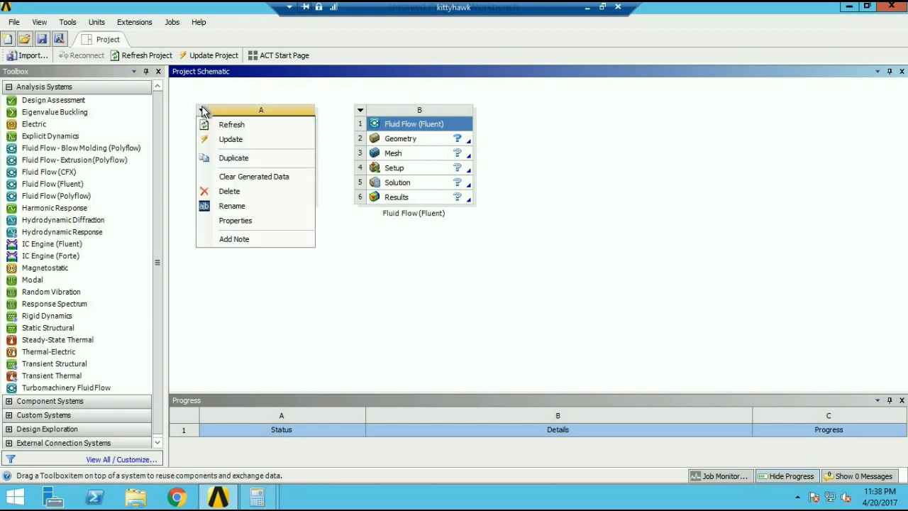
{"action": "left_click", "coordinate": [227, 239]}
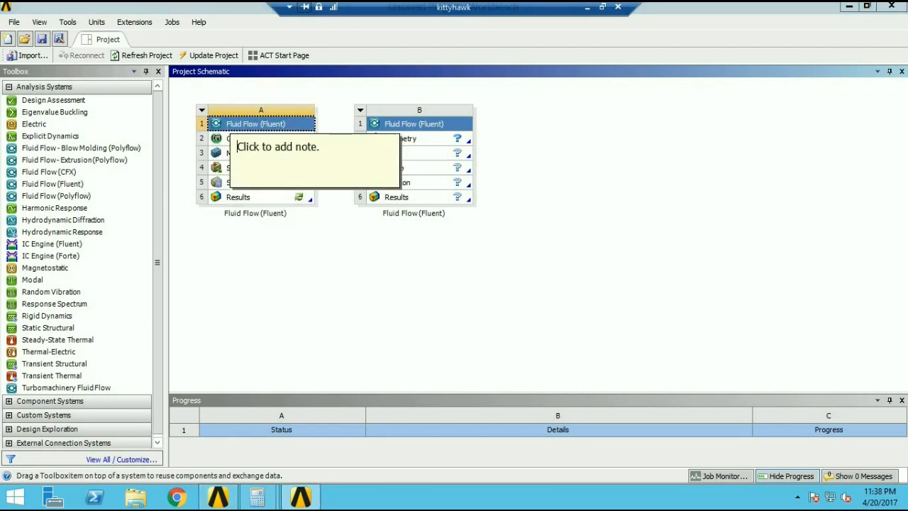
{"action": "type", "text": "0"}
{"action": "left_click", "coordinate": [306, 308]}
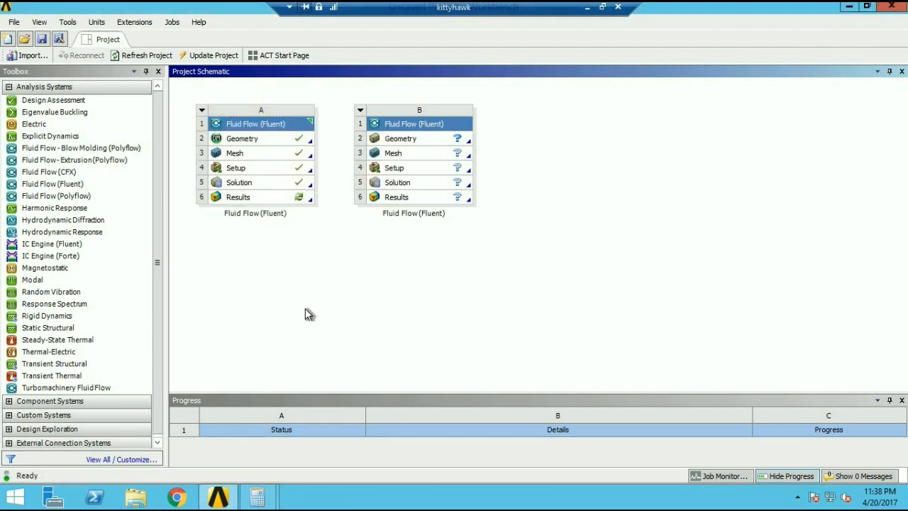
Step: Add two more standalone Fluid Flow (Fluent) systems beside system B in the project schematic
{"action": "left_click_drag", "start_coordinate": [57, 184], "coordinate": [548, 161]}
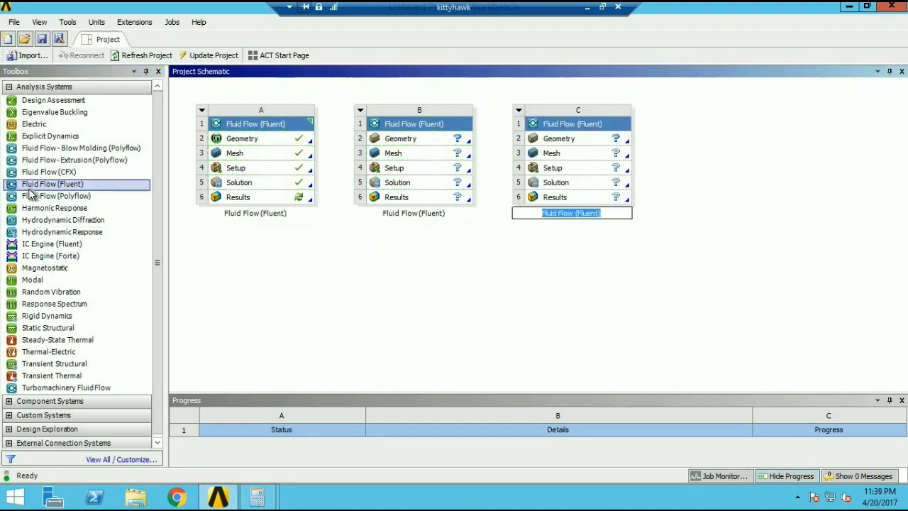
{"action": "left_click_drag", "start_coordinate": [56, 185], "coordinate": [755, 166]}
Step: Import the recent file skadi2.3dm as the geometry of system B
{"action": "left_click", "coordinate": [424, 142]}
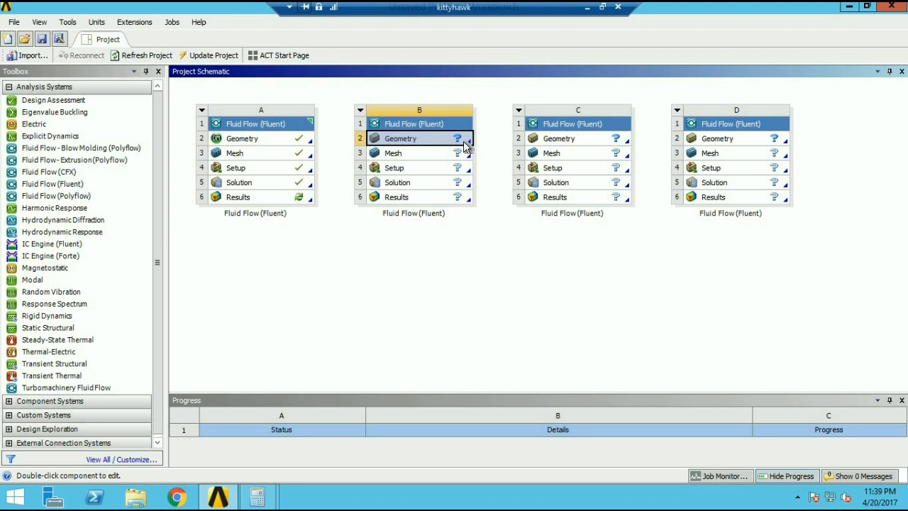
{"action": "right_click", "coordinate": [434, 140]}
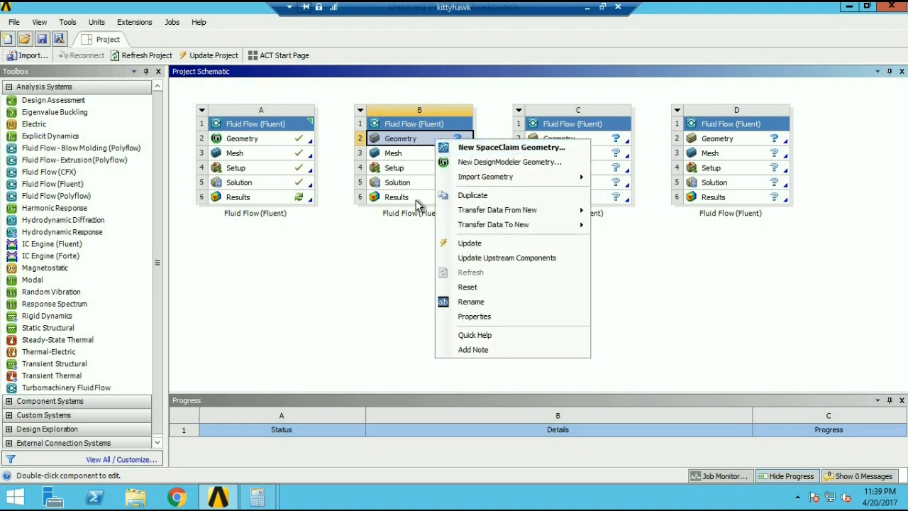
{"action": "mouse_move", "coordinate": [490, 178]}
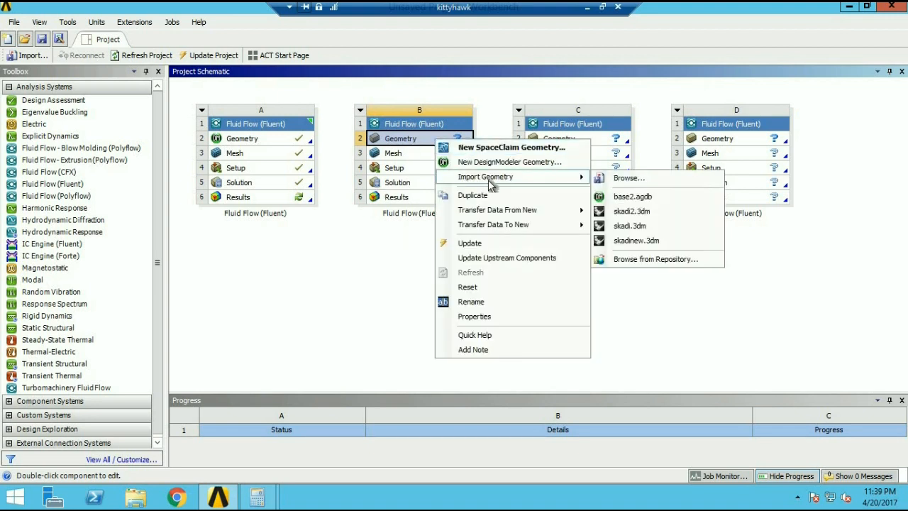
{"action": "left_click", "coordinate": [644, 212]}
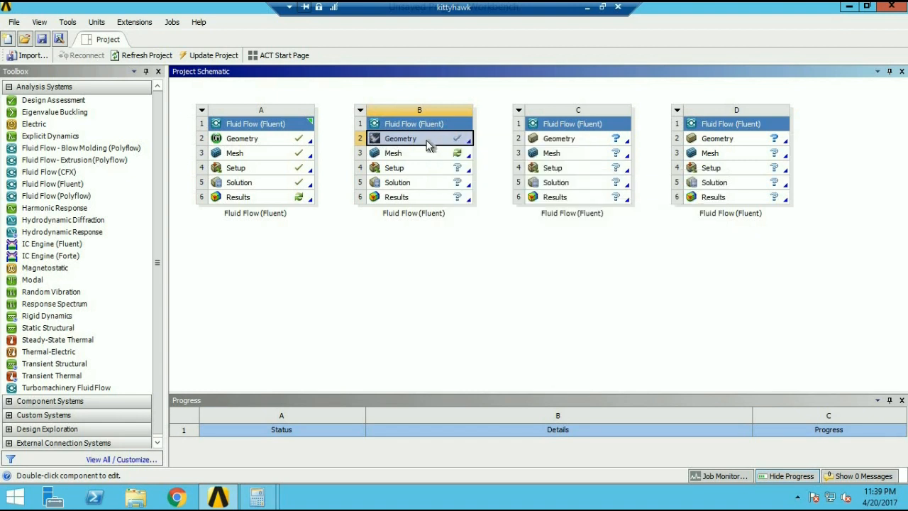
Step: Open system B's geometry in DesignModeler and generate the imported aircraft body
{"action": "right_click", "coordinate": [426, 142]}
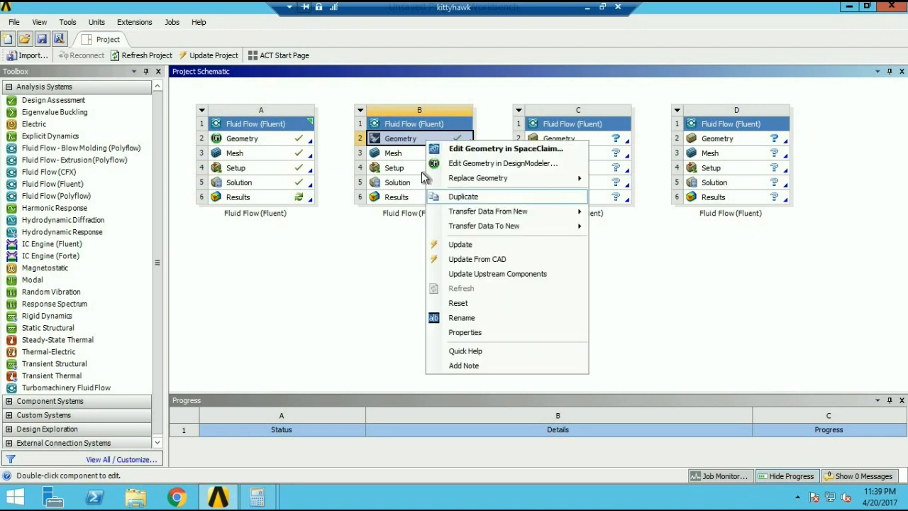
{"action": "left_click", "coordinate": [491, 164]}
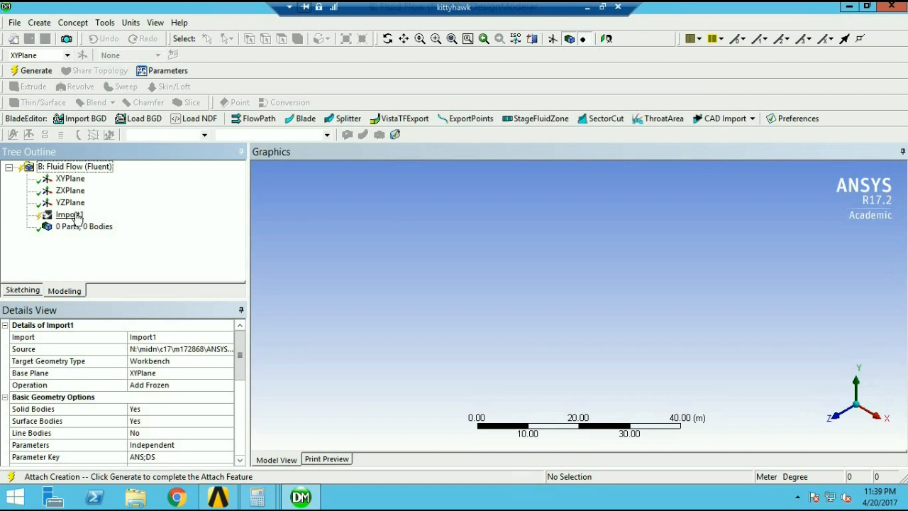
{"action": "right_click", "coordinate": [77, 217]}
{"action": "left_click", "coordinate": [97, 233]}
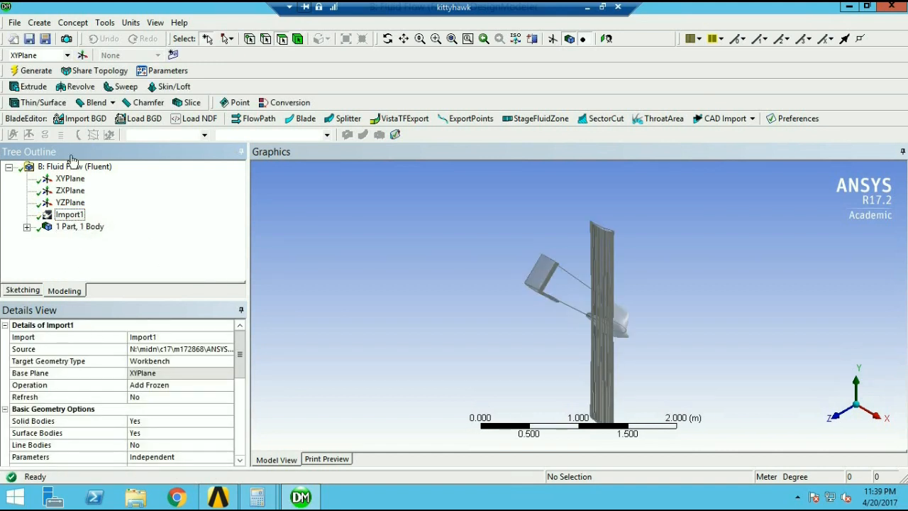
Step: Create a Rotate body transformation and assign Part 1 as the body to rotate
{"action": "left_click", "coordinate": [37, 22]}
{"action": "mouse_move", "coordinate": [71, 215]}
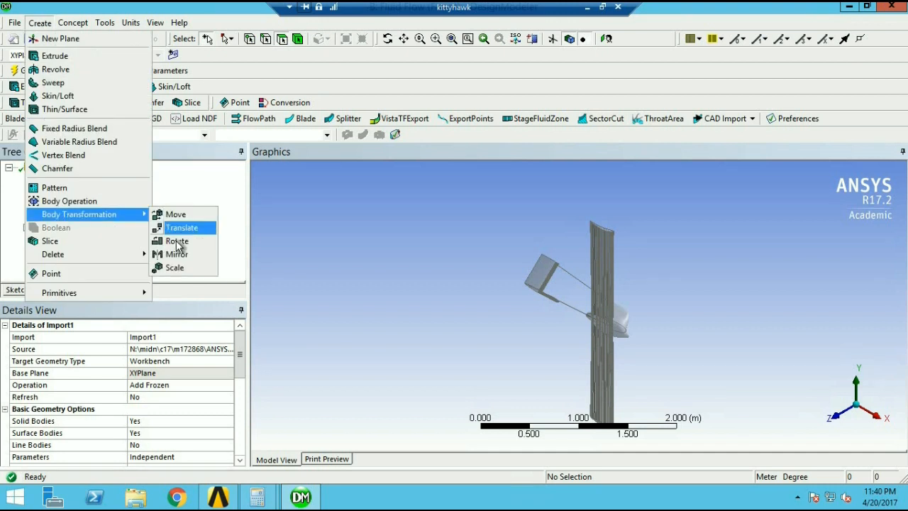
{"action": "left_click", "coordinate": [176, 242]}
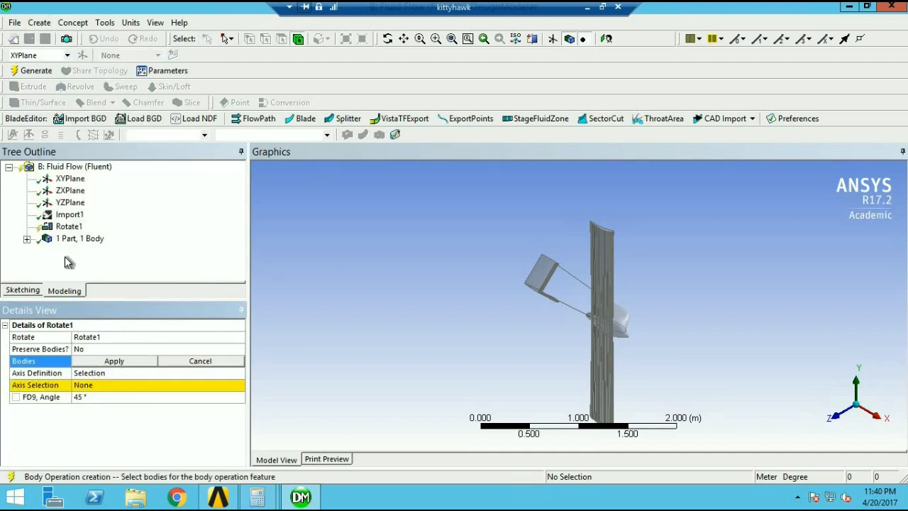
{"action": "left_click", "coordinate": [26, 240]}
{"action": "left_click", "coordinate": [82, 251]}
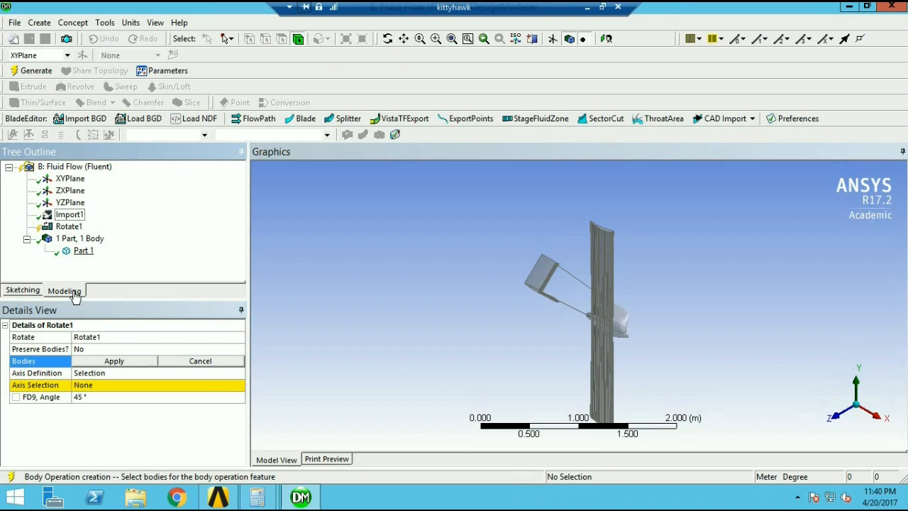
{"action": "left_click", "coordinate": [85, 362]}
Step: Set the rotation axis to the YZPlane normal and the angle to 90°, and generate the rotation
{"action": "left_click", "coordinate": [99, 389]}
{"action": "left_click", "coordinate": [70, 202]}
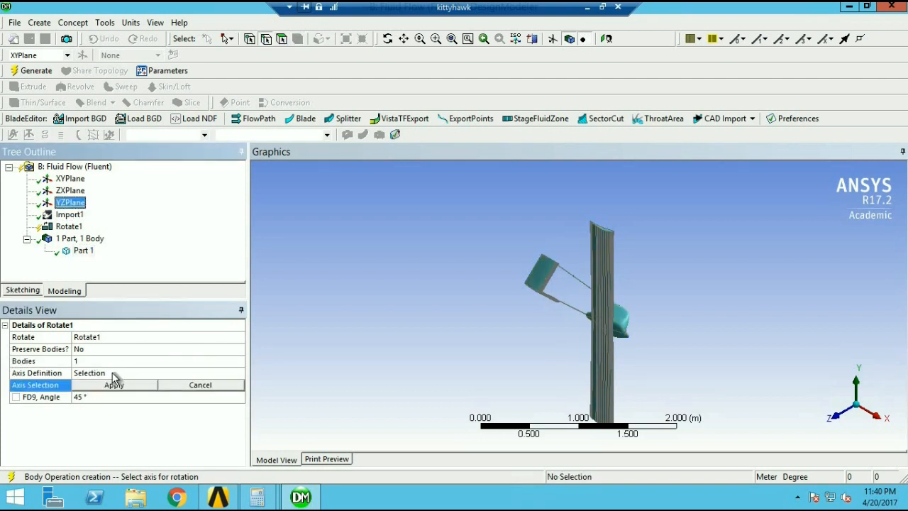
{"action": "left_click", "coordinate": [113, 385]}
{"action": "left_click", "coordinate": [78, 398]}
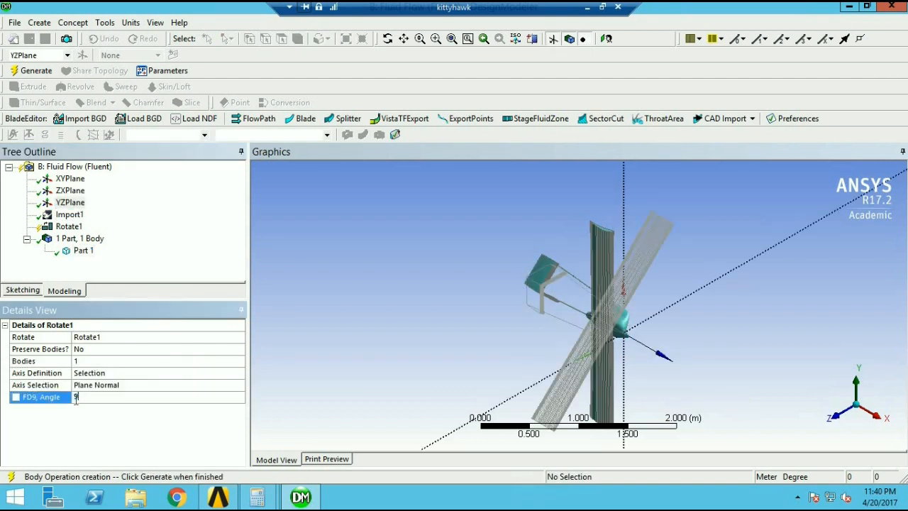
{"action": "right_click", "coordinate": [68, 228]}
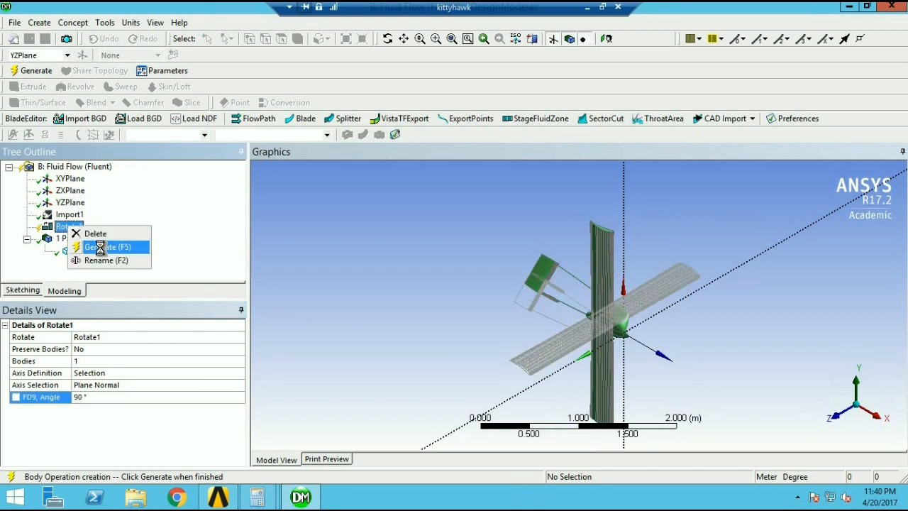
{"action": "left_click", "coordinate": [102, 247]}
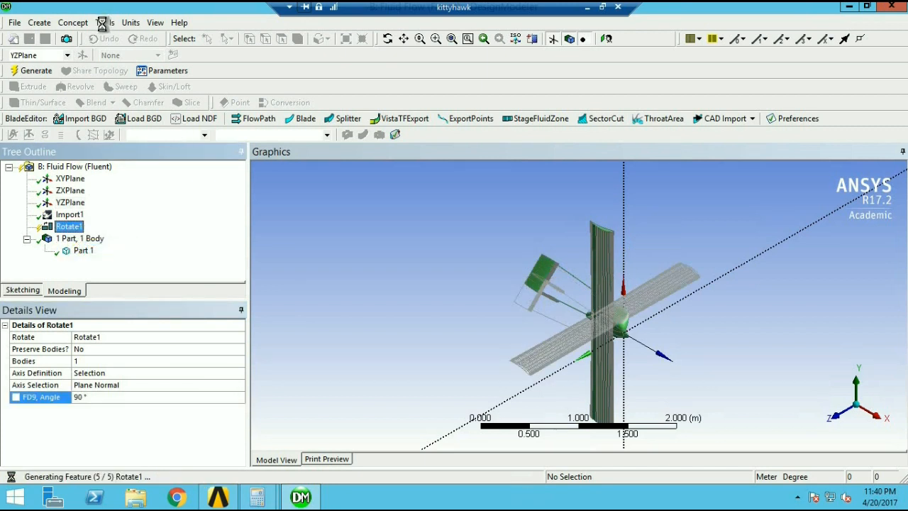
Step: Create an Enclosure around the aircraft with a Cylinder shape aligned to the X-Axis
{"action": "left_click", "coordinate": [101, 24]}
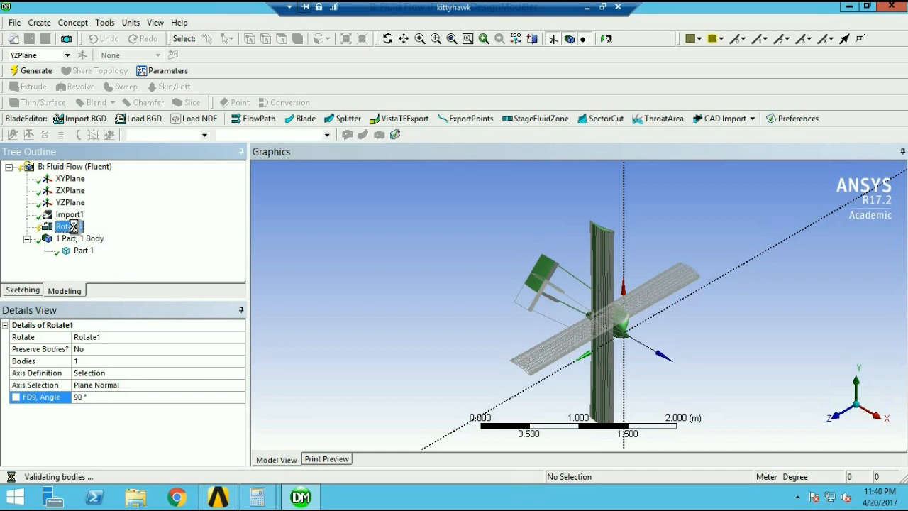
{"action": "left_click", "coordinate": [124, 123]}
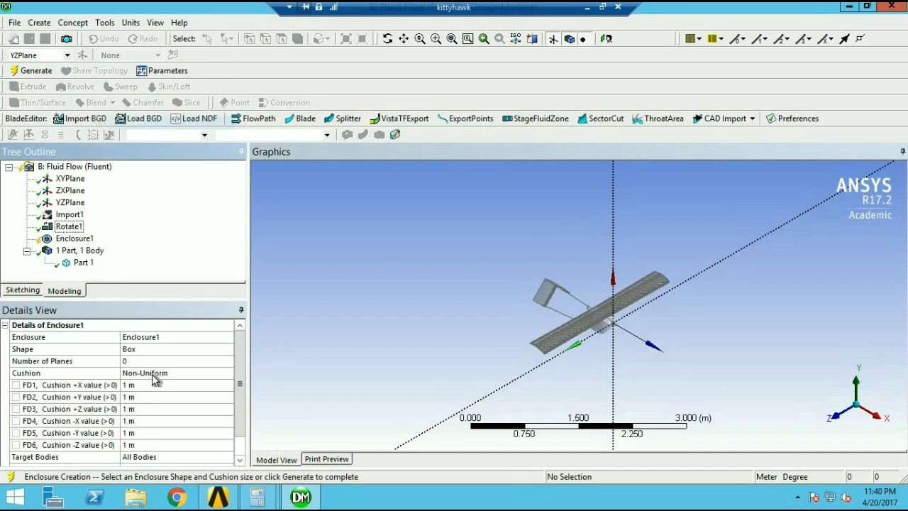
{"action": "left_click", "coordinate": [231, 351]}
{"action": "left_click", "coordinate": [228, 349]}
{"action": "left_click", "coordinate": [181, 362]}
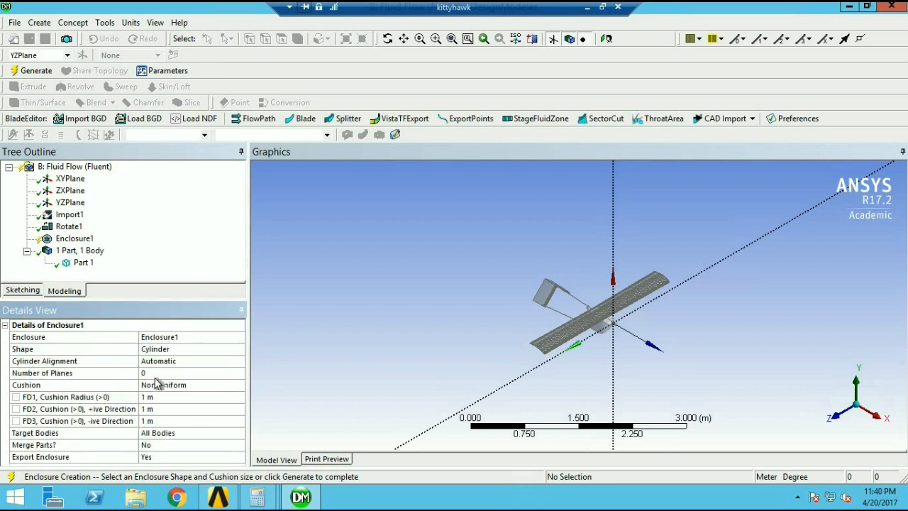
{"action": "left_click", "coordinate": [239, 361]}
{"action": "left_click", "coordinate": [239, 361]}
{"action": "left_click", "coordinate": [151, 380]}
Step: Set the enclosure cushions to 20 m radius, 5 m in the positive and 20 m in the negative direction, and generate it
{"action": "left_click", "coordinate": [159, 400]}
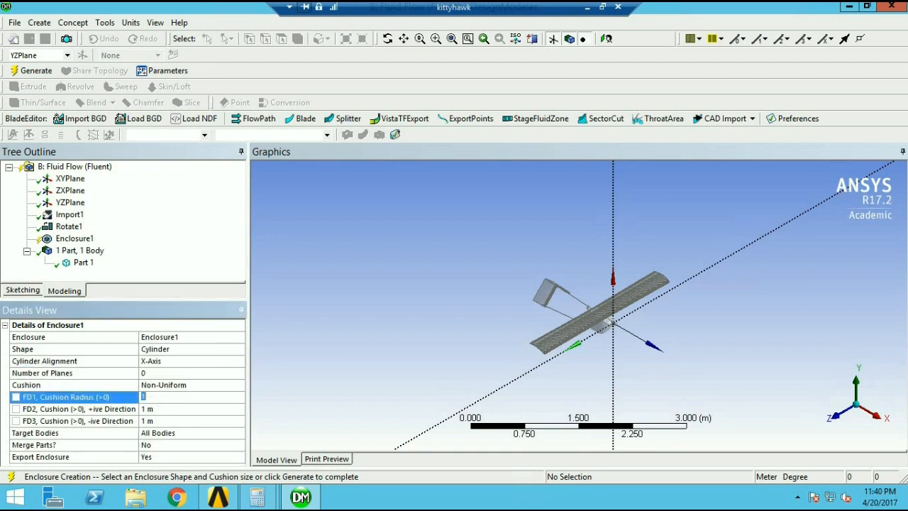
{"action": "left_click", "coordinate": [169, 409]}
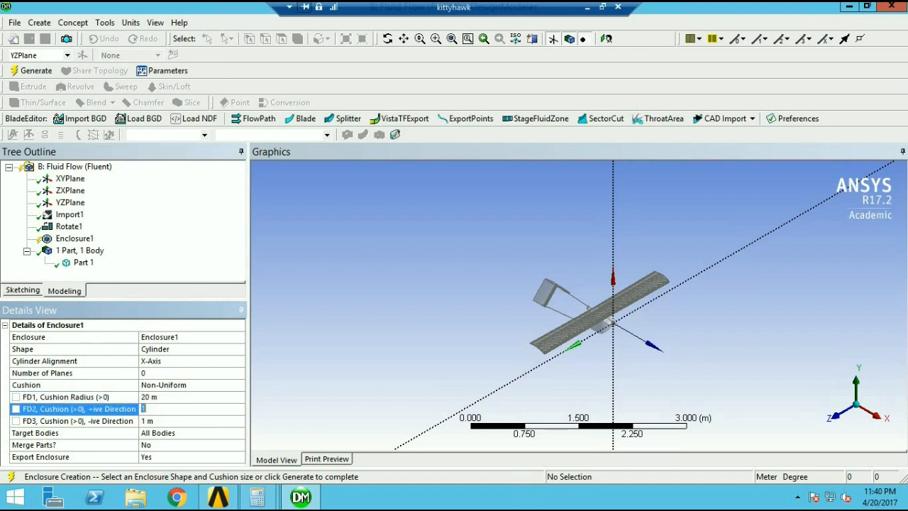
{"action": "left_click", "coordinate": [173, 421]}
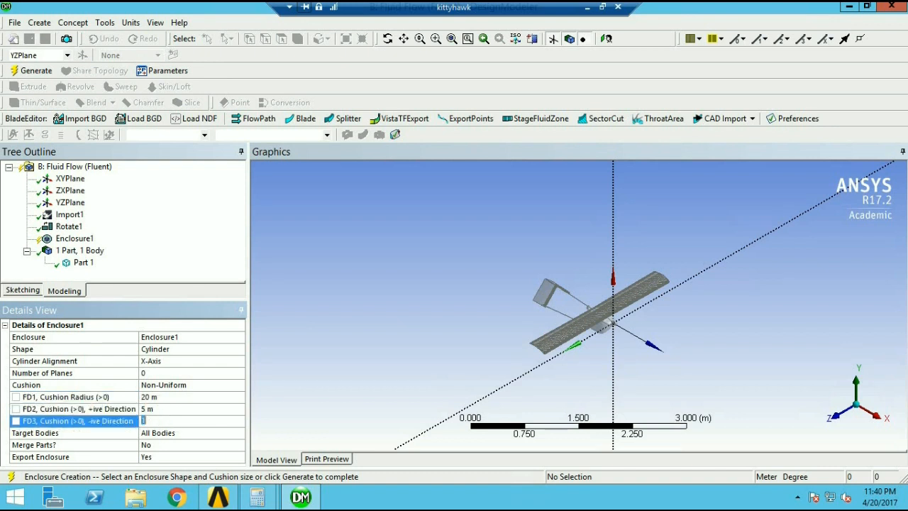
{"action": "right_click", "coordinate": [91, 238]}
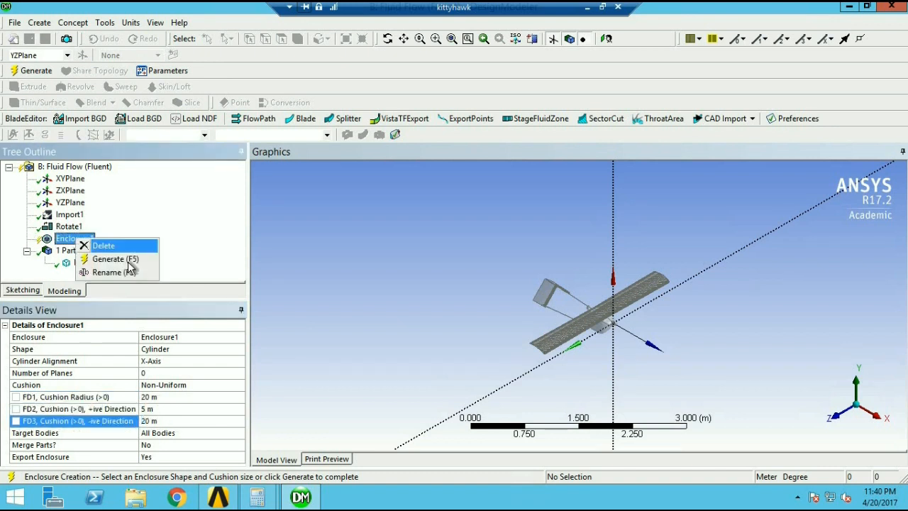
{"action": "left_click", "coordinate": [129, 261]}
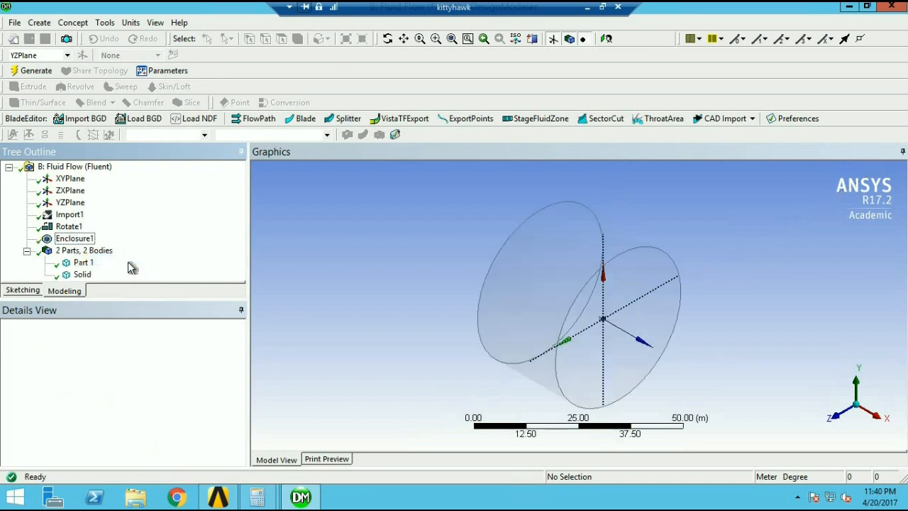
Step: Delete the cylindrical enclosure from the model tree
{"action": "right_click", "coordinate": [74, 239]}
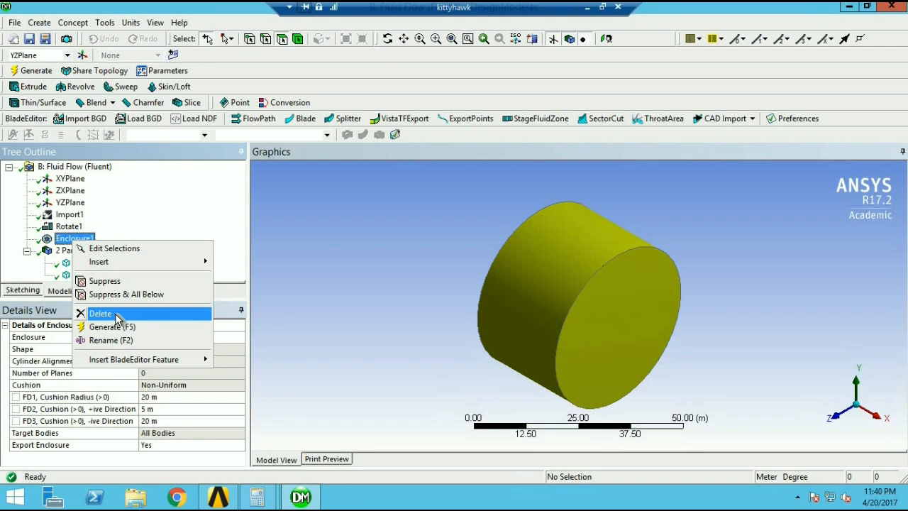
{"action": "left_click", "coordinate": [142, 217]}
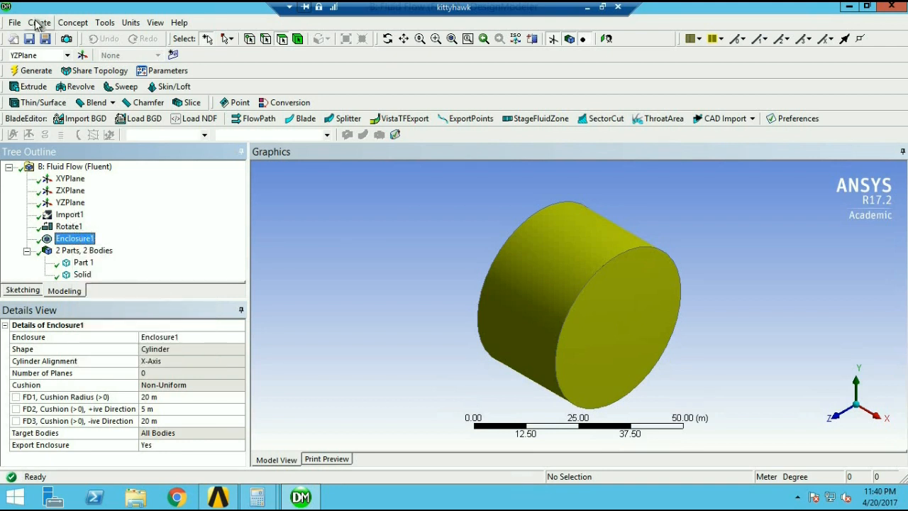
{"action": "right_click", "coordinate": [75, 246]}
{"action": "left_click", "coordinate": [113, 314]}
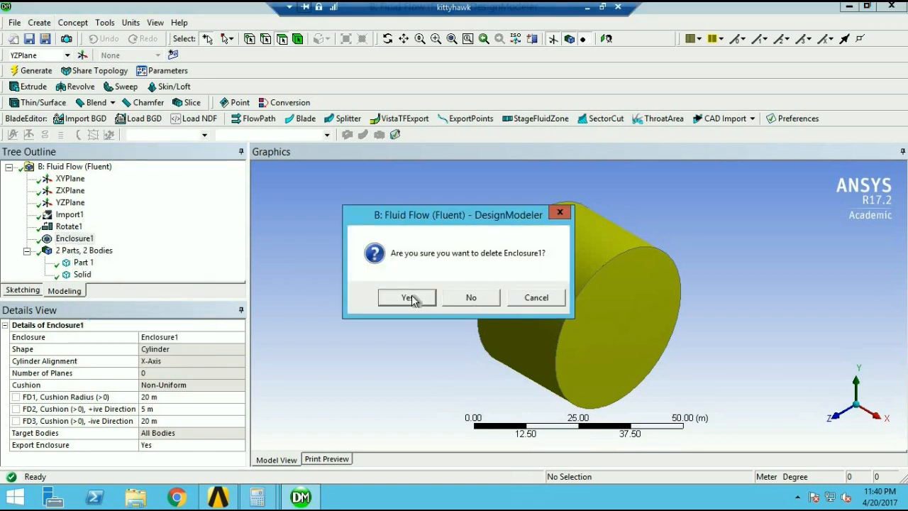
{"action": "left_click", "coordinate": [407, 297]}
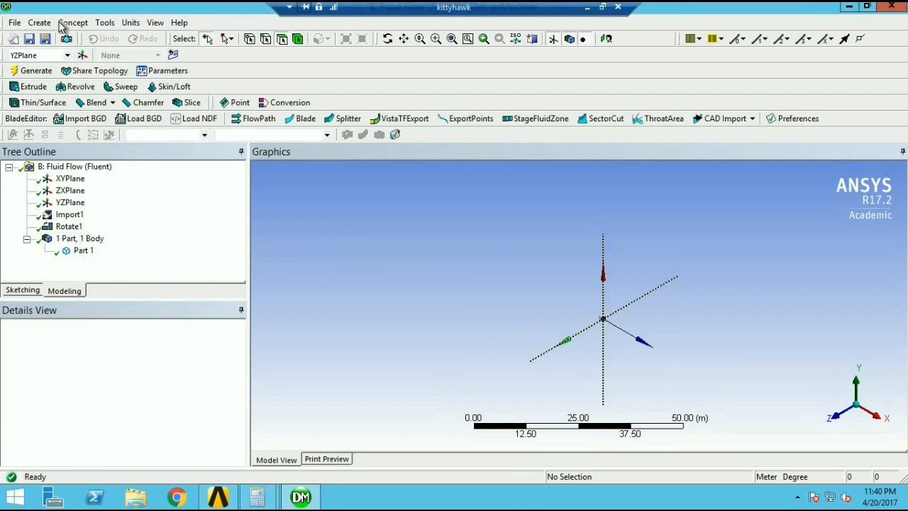
Step: Start a second Rotate body transformation and assign the aircraft body Part 1 to it
{"action": "left_click", "coordinate": [40, 23]}
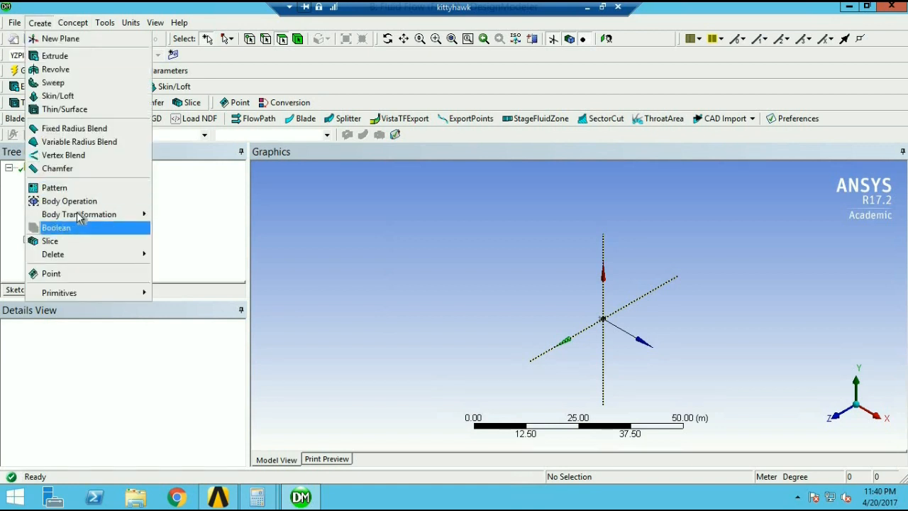
{"action": "mouse_move", "coordinate": [79, 214]}
{"action": "left_click", "coordinate": [185, 240]}
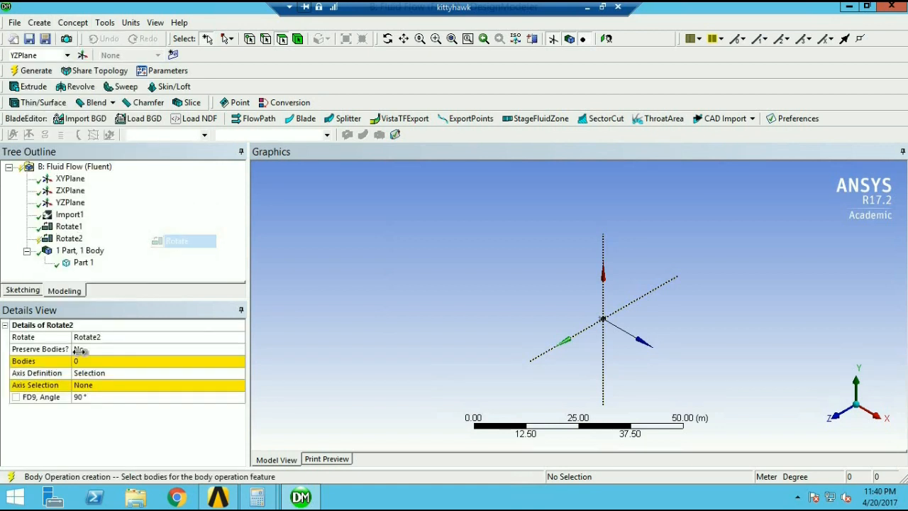
{"action": "left_click", "coordinate": [83, 263]}
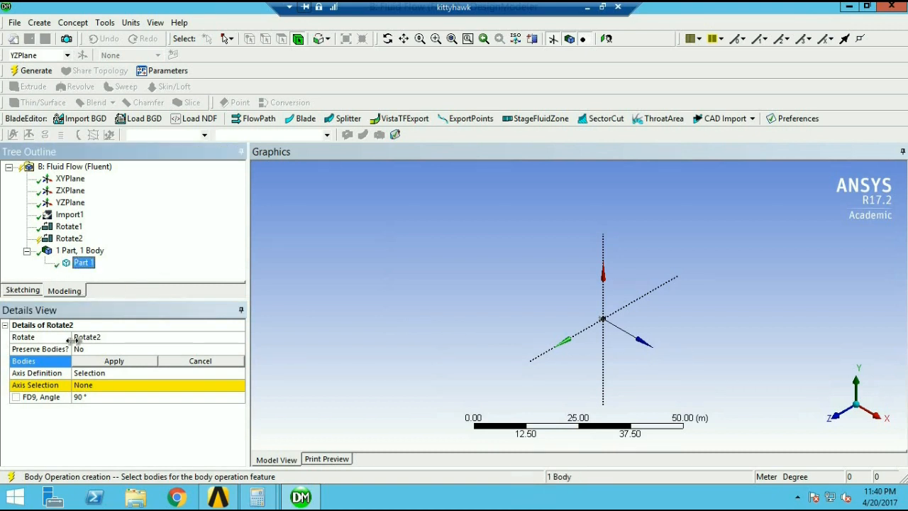
{"action": "left_click", "coordinate": [101, 365]}
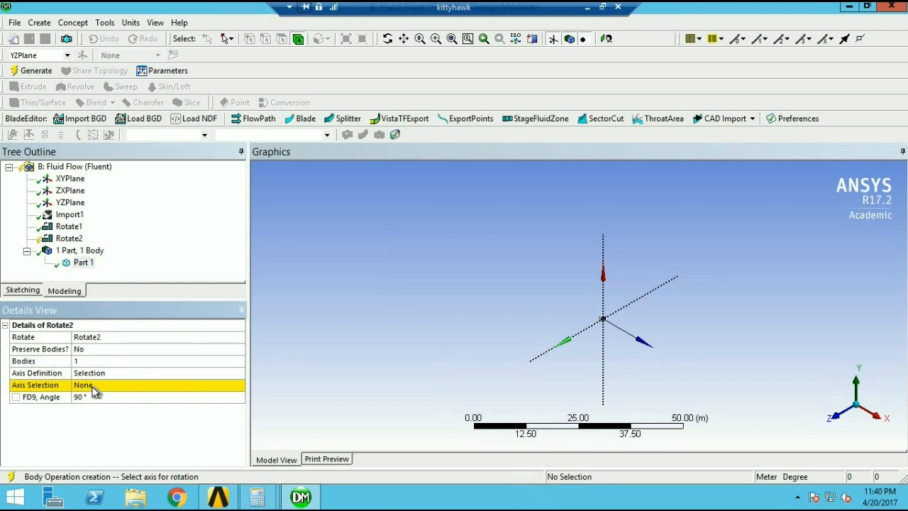
Step: Set the rotation axis of the second rotation to the XYPlane normal
{"action": "left_click", "coordinate": [93, 386]}
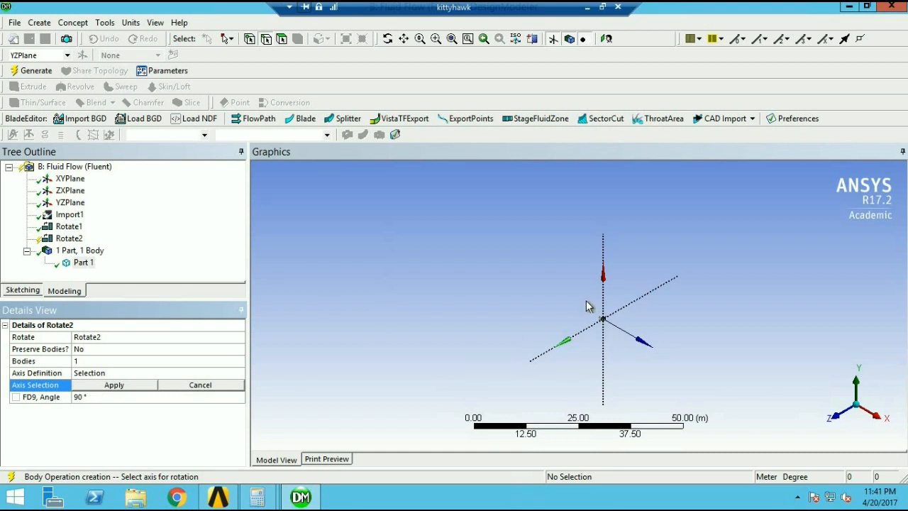
{"action": "left_click", "coordinate": [615, 313]}
{"action": "left_click", "coordinate": [615, 341]}
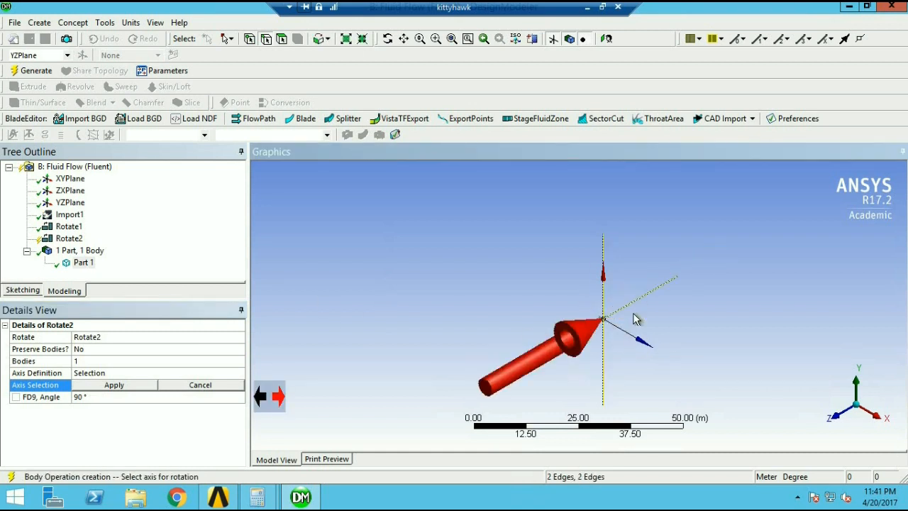
{"action": "left_click", "coordinate": [574, 329]}
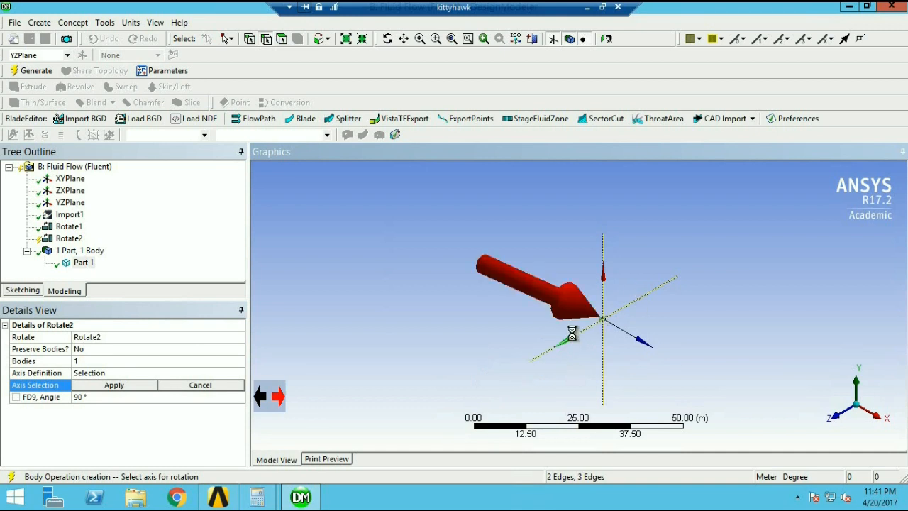
{"action": "left_click", "coordinate": [529, 359]}
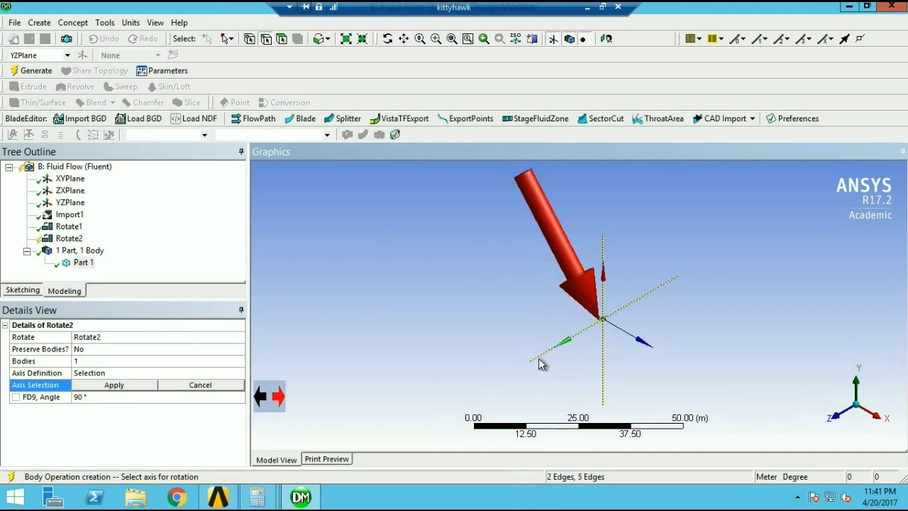
{"action": "left_click", "coordinate": [271, 395]}
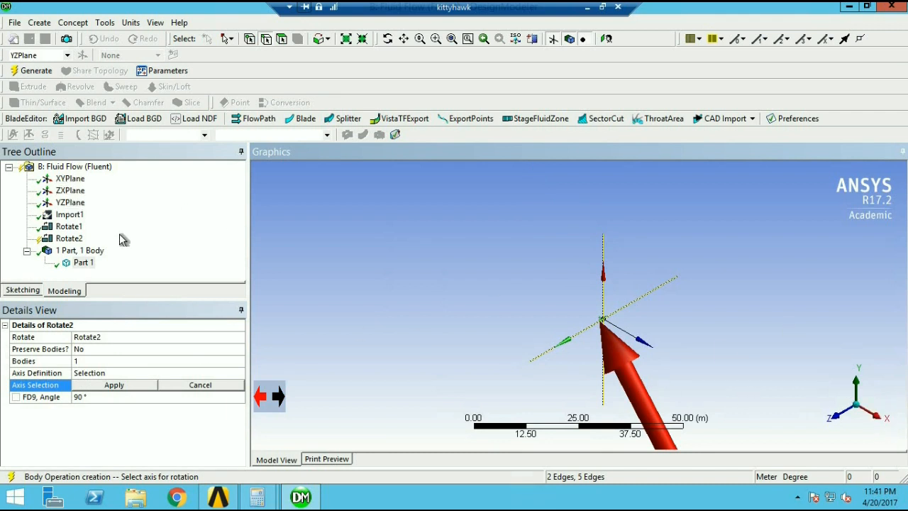
{"action": "left_click", "coordinate": [70, 179]}
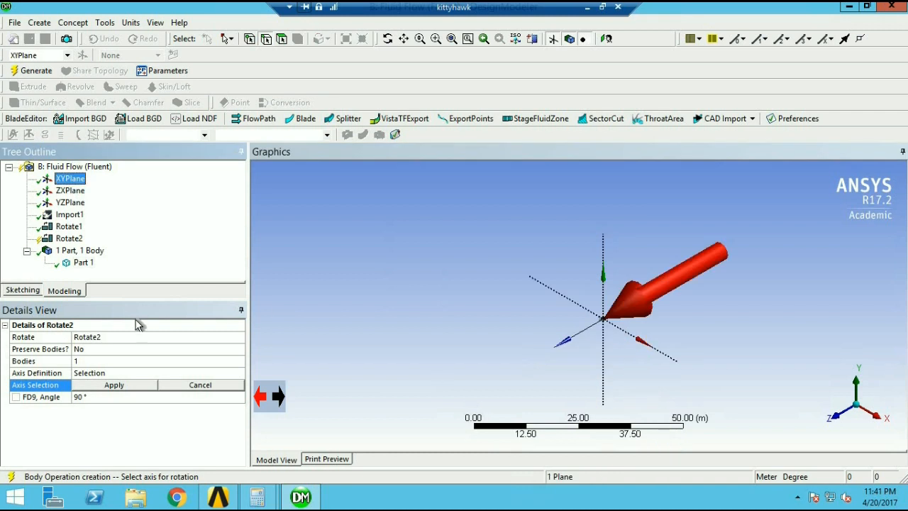
{"action": "left_click", "coordinate": [112, 390]}
Step: Set the rotation angle to -6° and examine the preview of the rotated aircraft up close
{"action": "left_click", "coordinate": [99, 397]}
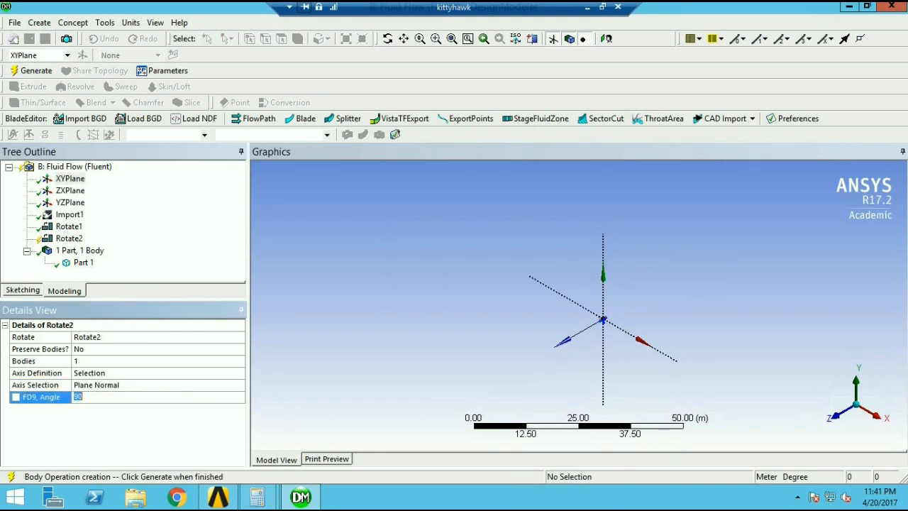
{"action": "type", "text": "-6"}
{"action": "key", "text": "Return"}
{"action": "scroll", "coordinate": [652, 363], "scroll_direction": "up", "scroll_amount": 3}
{"action": "scroll", "coordinate": [673, 363], "scroll_direction": "up", "scroll_amount": 5}
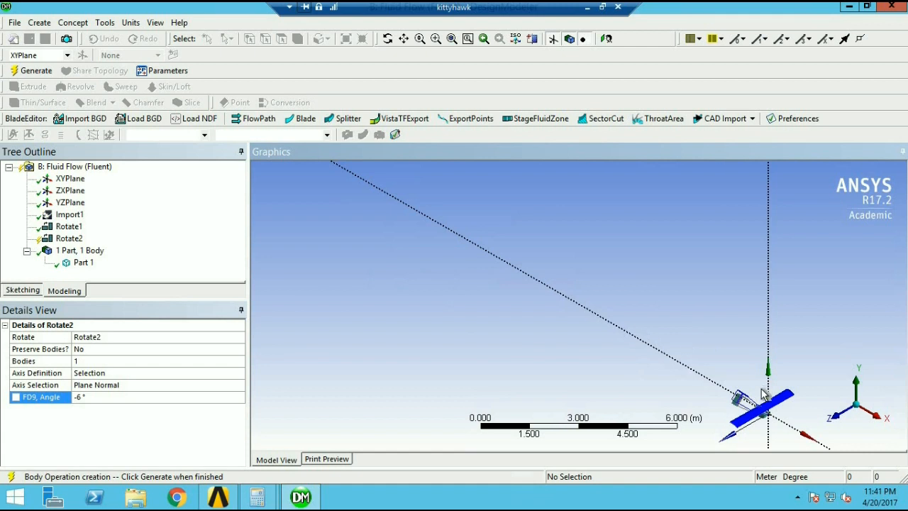
{"action": "middle_click_drag", "start_coordinate": [742, 401], "coordinate": [396, 219]}
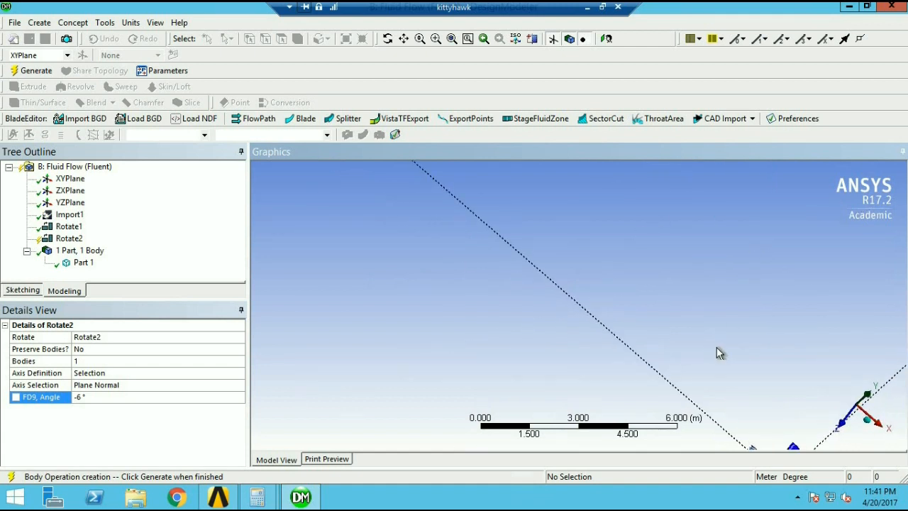
{"action": "left_click", "coordinate": [452, 39]}
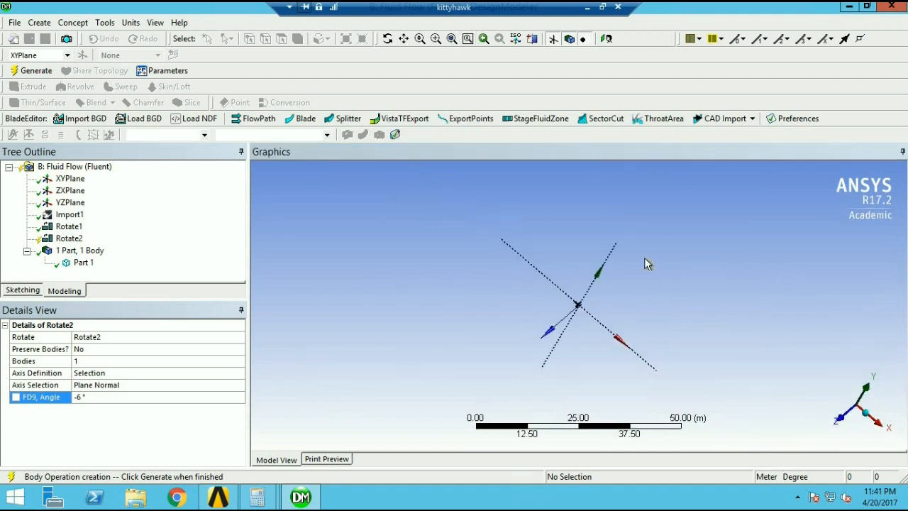
{"action": "mouse_move", "coordinate": [506, 258]}
{"action": "left_mouse_down"}
{"action": "mouse_move", "coordinate": [623, 319]}
{"action": "mouse_move", "coordinate": [556, 265]}
{"action": "left_mouse_up"}
{"action": "left_click_drag", "start_coordinate": [460, 254], "coordinate": [670, 386]}
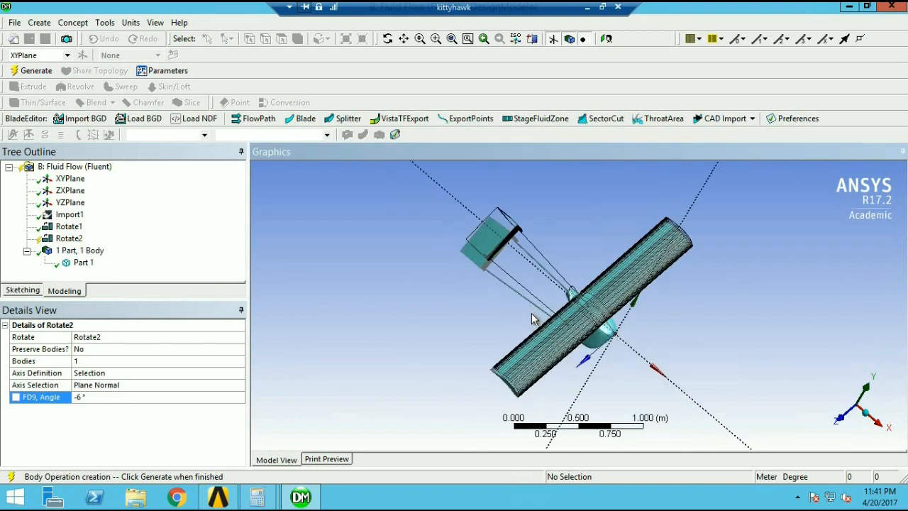
Step: Set the rotation angle to 6° and generate the second rotation
{"action": "left_click", "coordinate": [90, 397]}
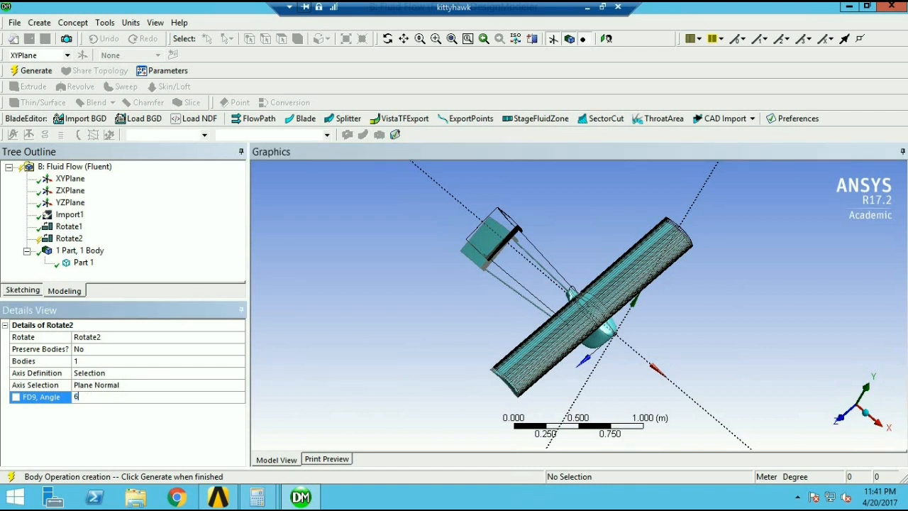
{"action": "key", "text": "Return"}
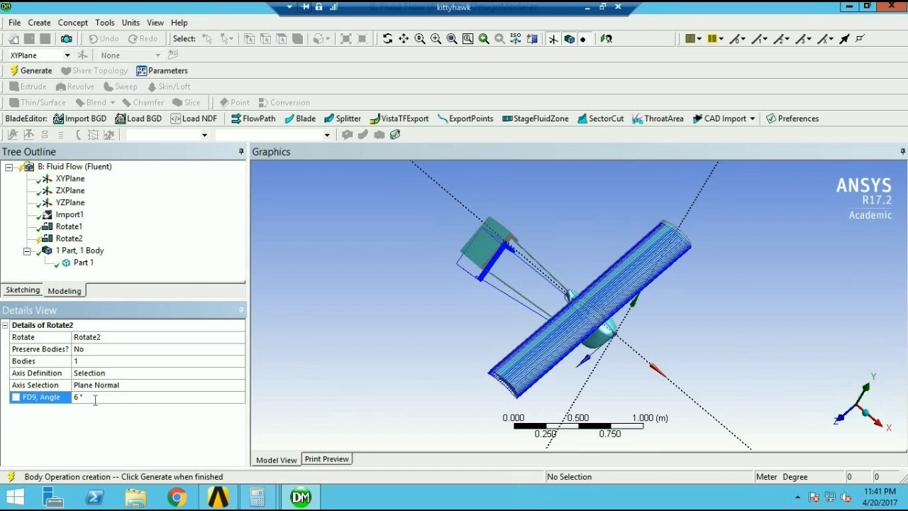
{"action": "right_click", "coordinate": [79, 239]}
{"action": "left_click", "coordinate": [115, 260]}
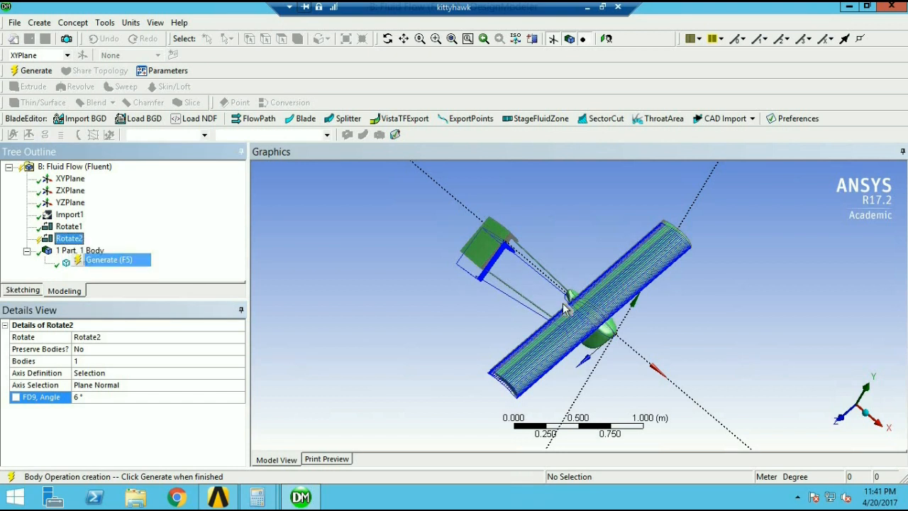
Step: Create an Enclosure around the rotated aircraft with a Cylinder shape aligned to the X-Axis
{"action": "left_click", "coordinate": [105, 23]}
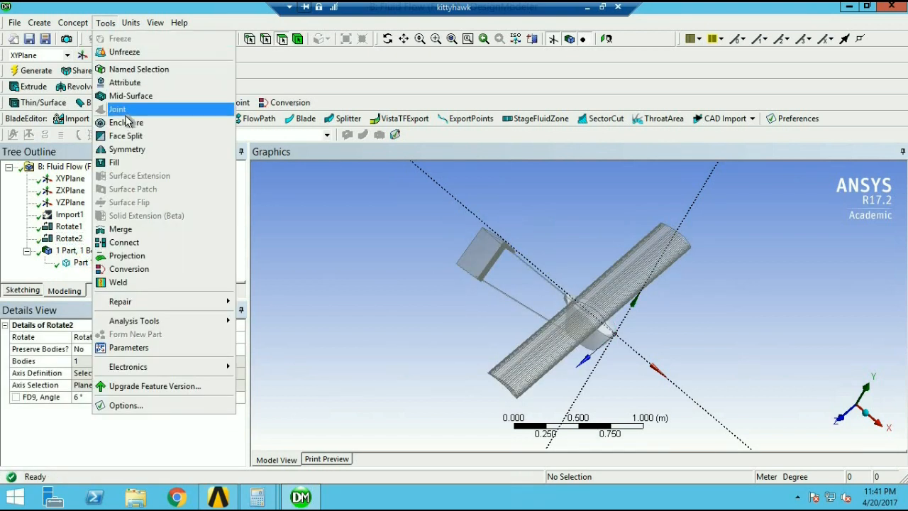
{"action": "left_click", "coordinate": [131, 122]}
{"action": "left_click", "coordinate": [167, 351]}
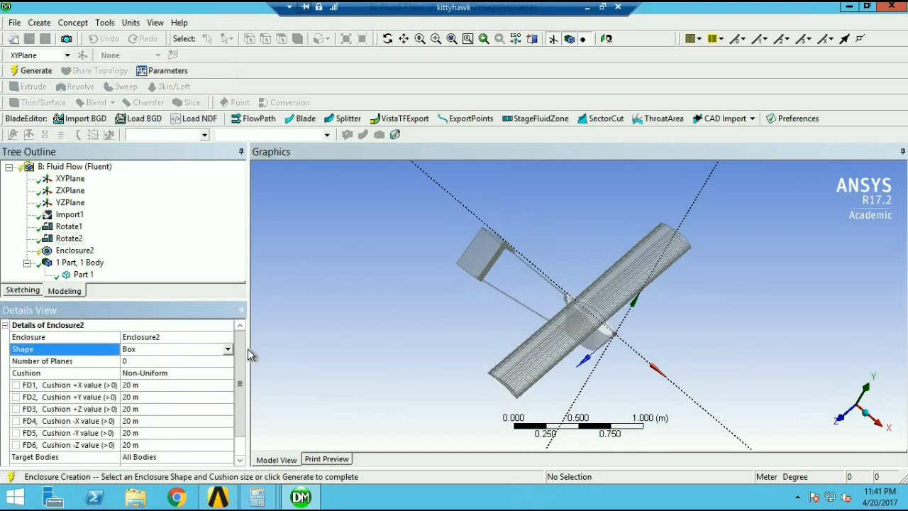
{"action": "left_click", "coordinate": [229, 351]}
{"action": "left_click", "coordinate": [178, 368]}
{"action": "left_click", "coordinate": [200, 363]}
{"action": "left_click", "coordinate": [238, 365]}
{"action": "left_click", "coordinate": [183, 387]}
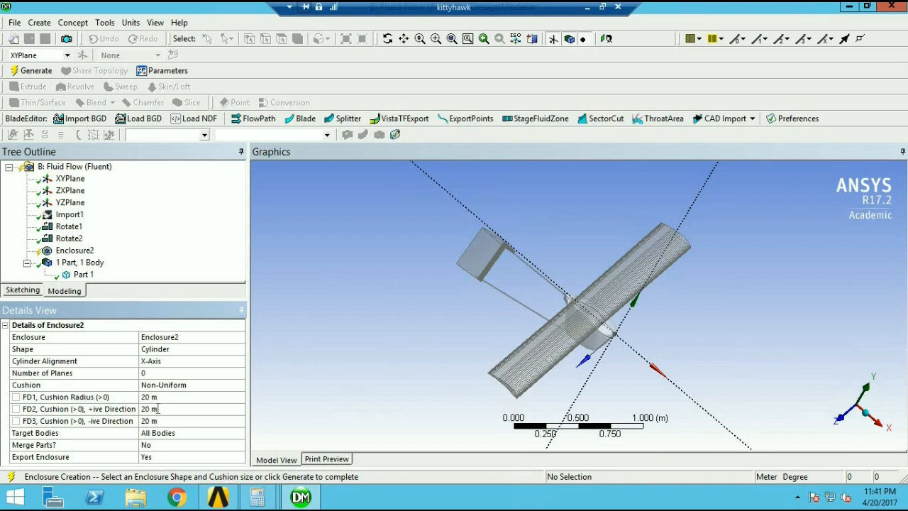
Step: Set the enclosure's positive-direction cushion to 5 m and generate the cylinder
{"action": "left_click", "coordinate": [157, 408]}
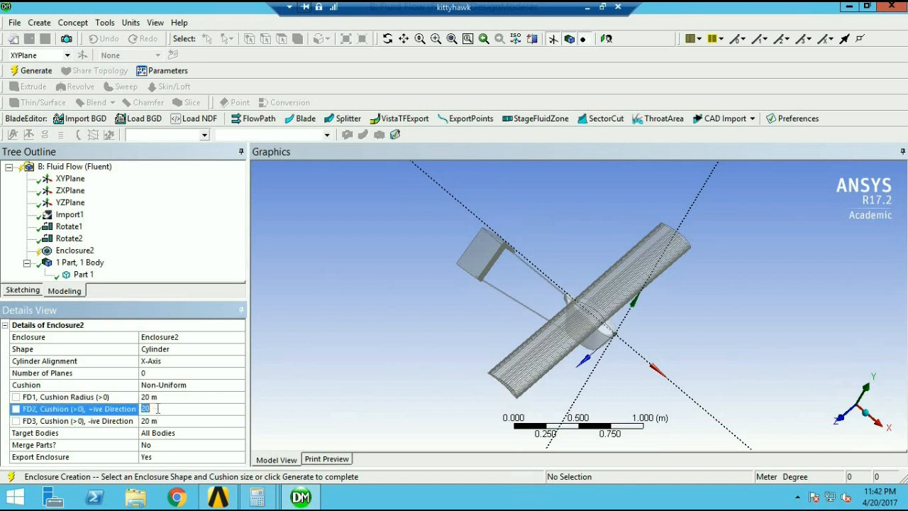
{"action": "right_click", "coordinate": [69, 255]}
{"action": "left_click", "coordinate": [98, 270]}
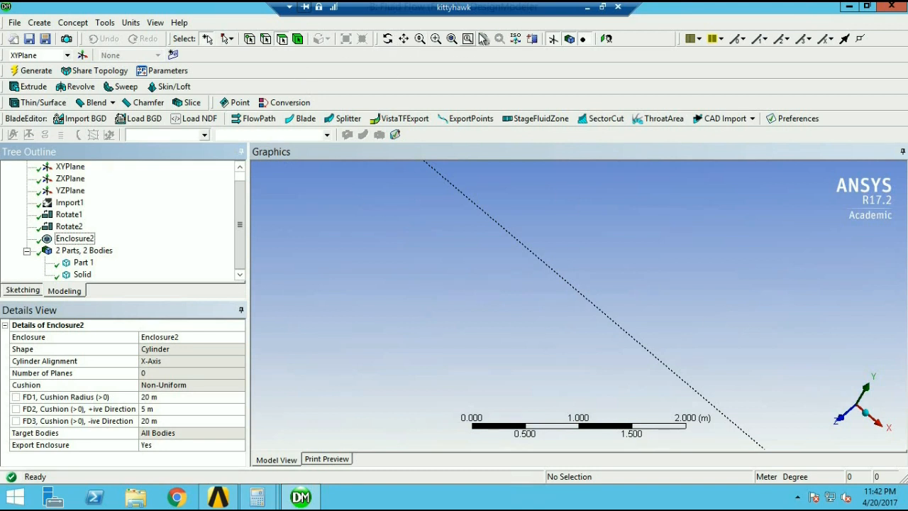
{"action": "left_click", "coordinate": [451, 40]}
{"action": "left_click", "coordinate": [451, 40]}
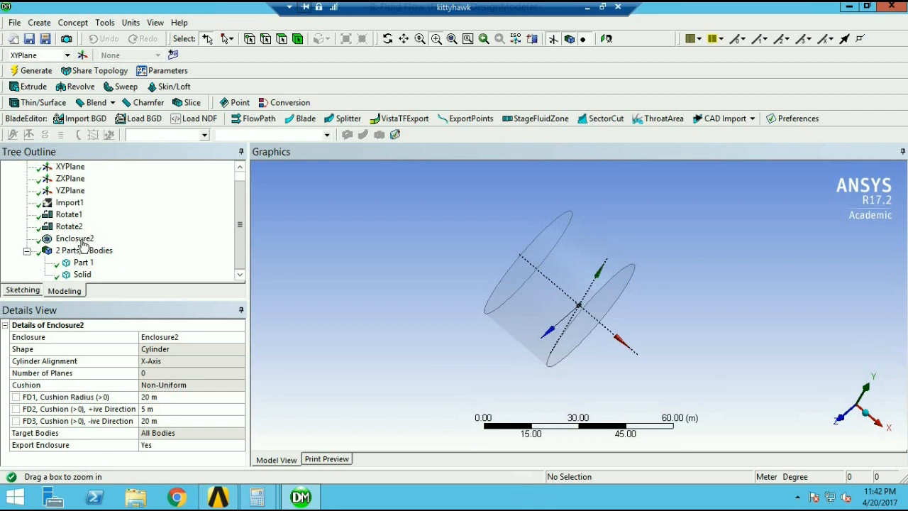
Step: Create a Boolean feature with the Subtract operation and assign the cylindrical enclosure as its target body
{"action": "left_click", "coordinate": [41, 23]}
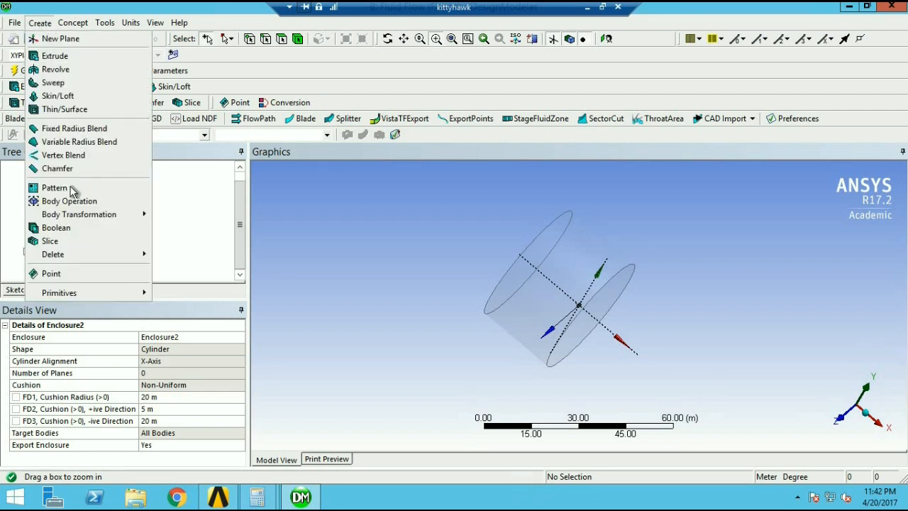
{"action": "left_click", "coordinate": [56, 227]}
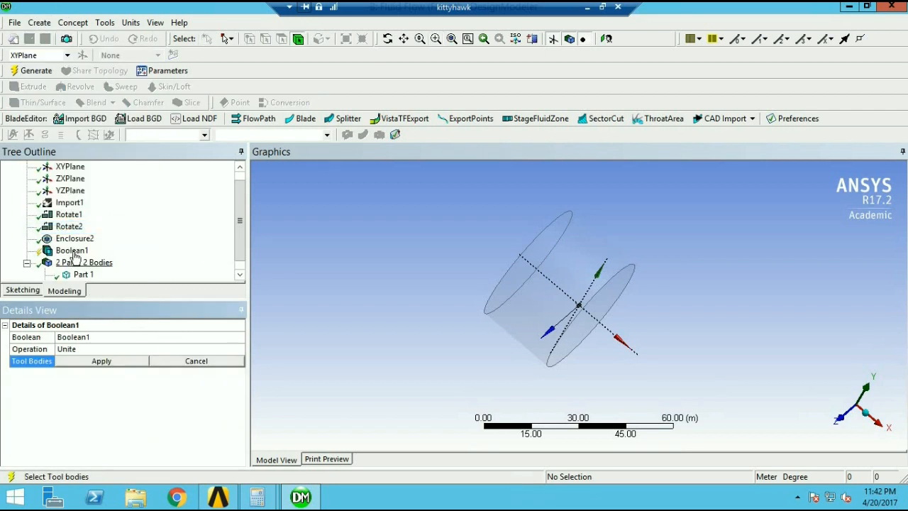
{"action": "left_click", "coordinate": [97, 348]}
{"action": "left_click", "coordinate": [241, 348]}
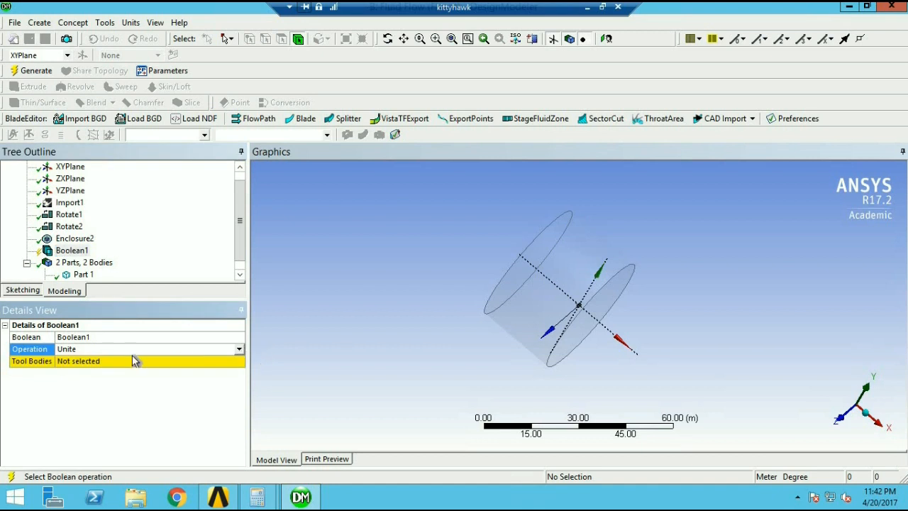
{"action": "left_click", "coordinate": [90, 367]}
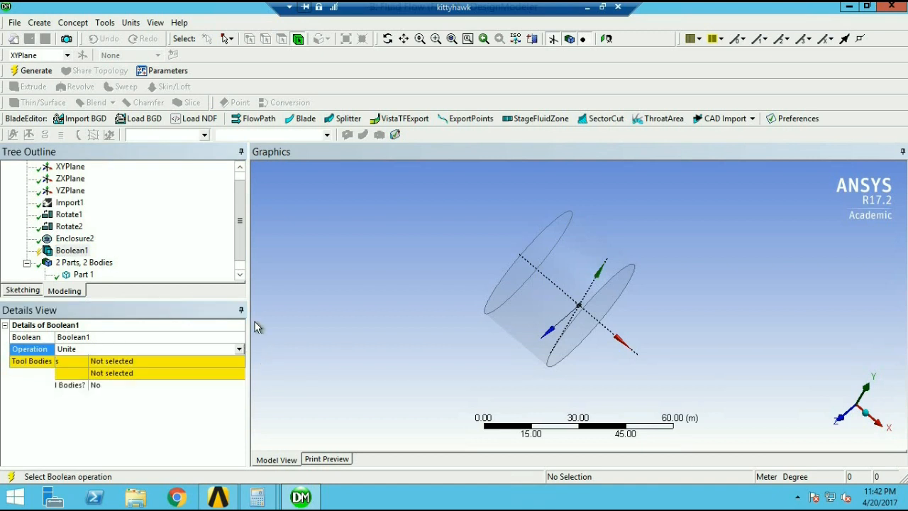
{"action": "left_click", "coordinate": [102, 366]}
{"action": "left_click", "coordinate": [547, 305]}
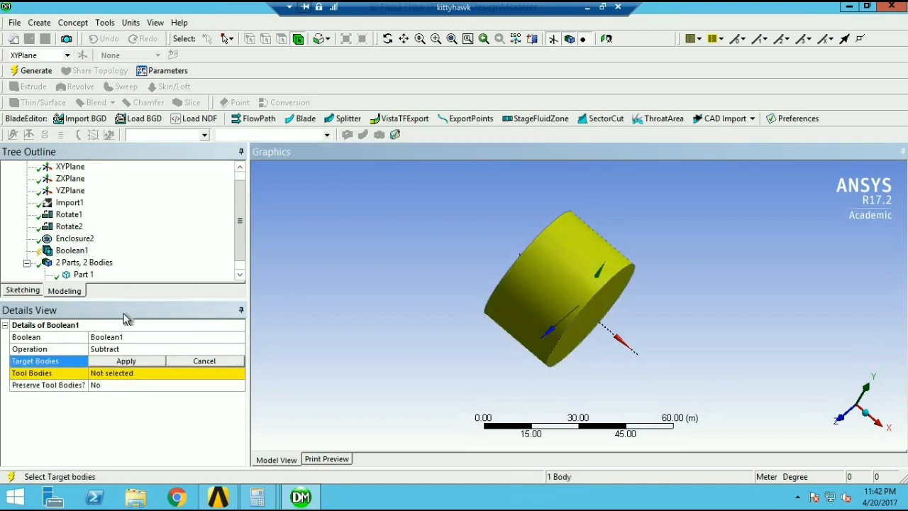
{"action": "left_click", "coordinate": [125, 362]}
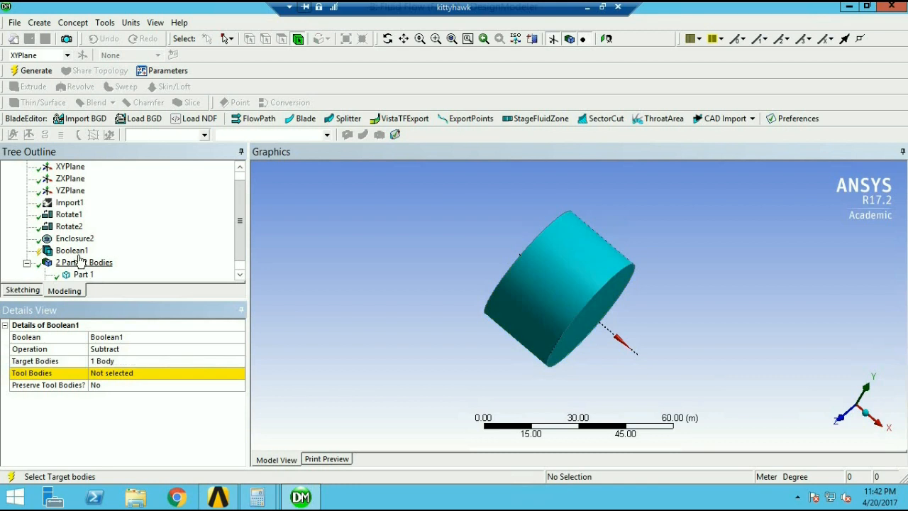
Step: Assign the aircraft body Part 1 as the Boolean's tool body and generate the subtraction
{"action": "left_click", "coordinate": [110, 378]}
{"action": "left_click", "coordinate": [80, 275]}
{"action": "left_click", "coordinate": [121, 373]}
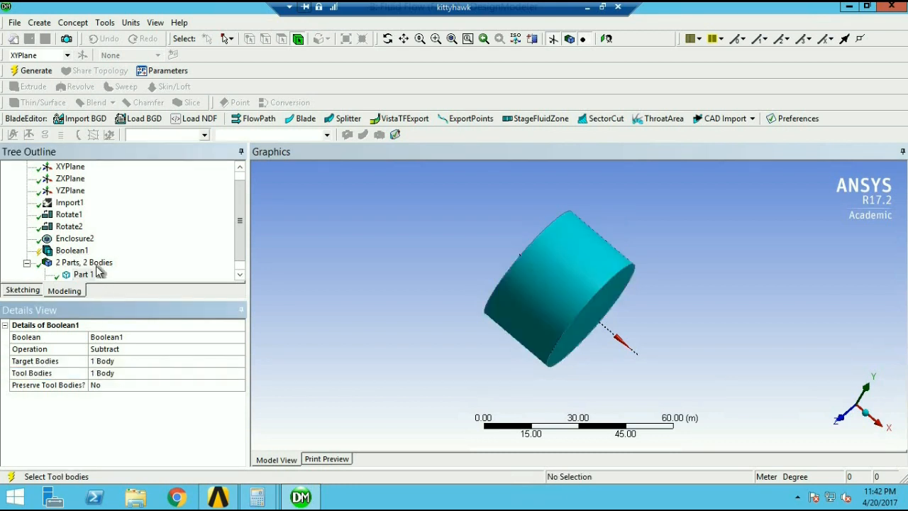
{"action": "right_click", "coordinate": [70, 251]}
{"action": "left_click", "coordinate": [105, 273]}
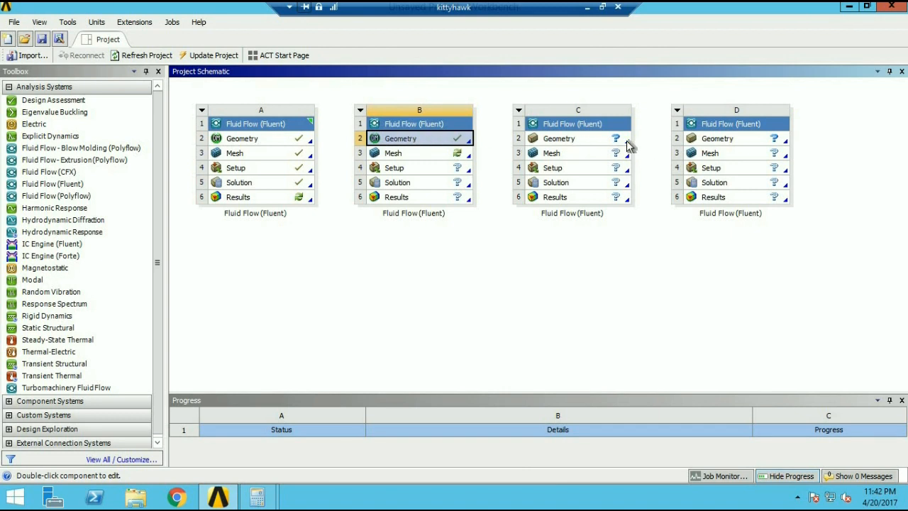
Step: Import base2.agdb as the geometry of Fluent system C in the project schematic
{"action": "left_click", "coordinate": [615, 139]}
{"action": "right_click", "coordinate": [601, 139]}
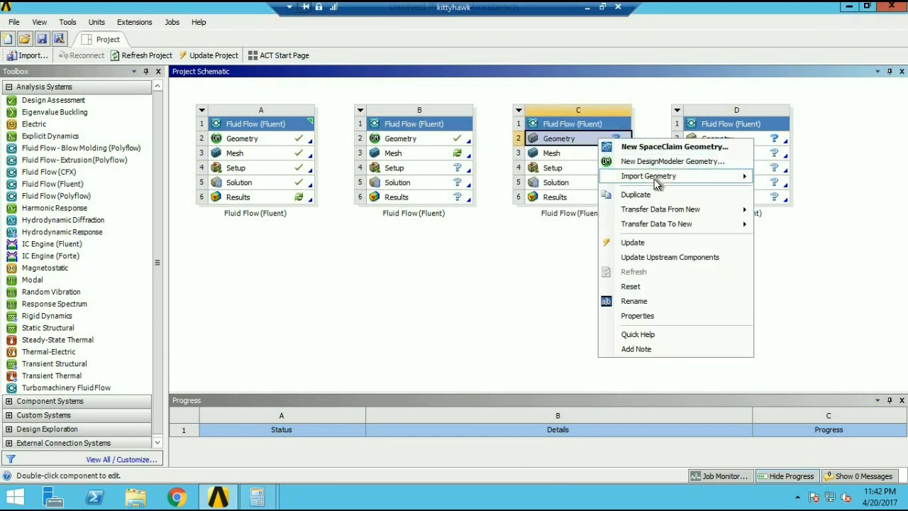
{"action": "mouse_move", "coordinate": [660, 176]}
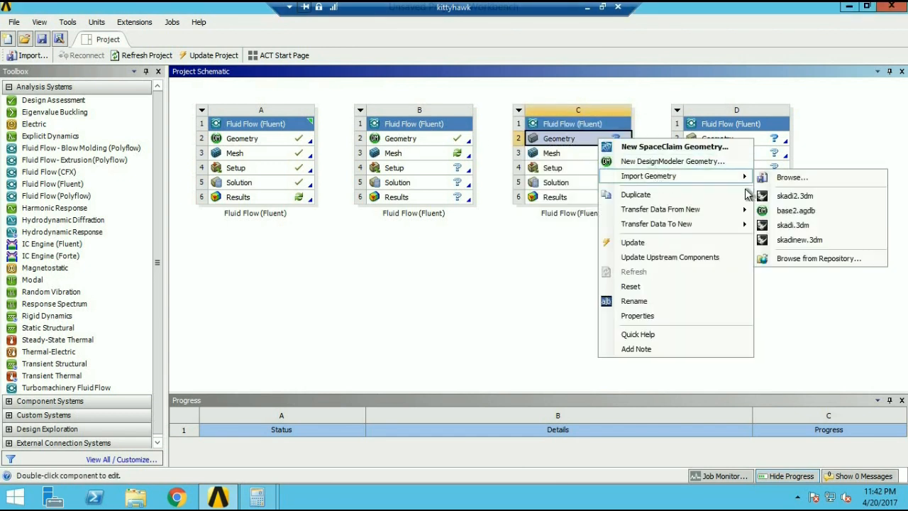
{"action": "left_click", "coordinate": [797, 213]}
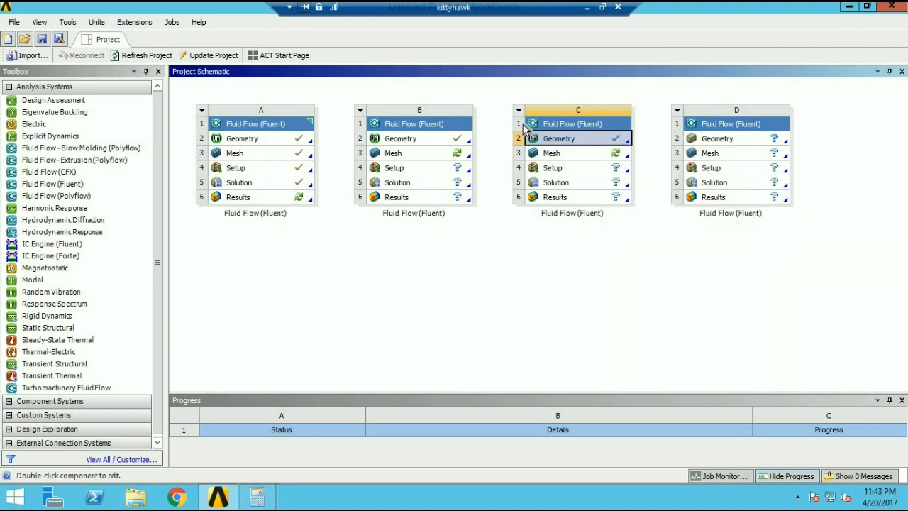
Step: Open the geometry of Fluent system C for editing in DesignModeler
{"action": "right_click", "coordinate": [580, 138]}
{"action": "left_click", "coordinate": [634, 144]}
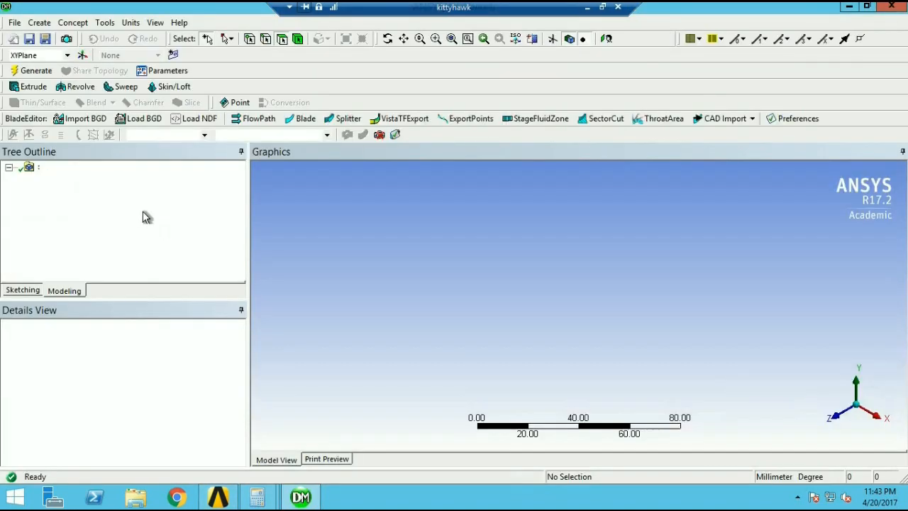
{"action": "left_click", "coordinate": [40, 22]}
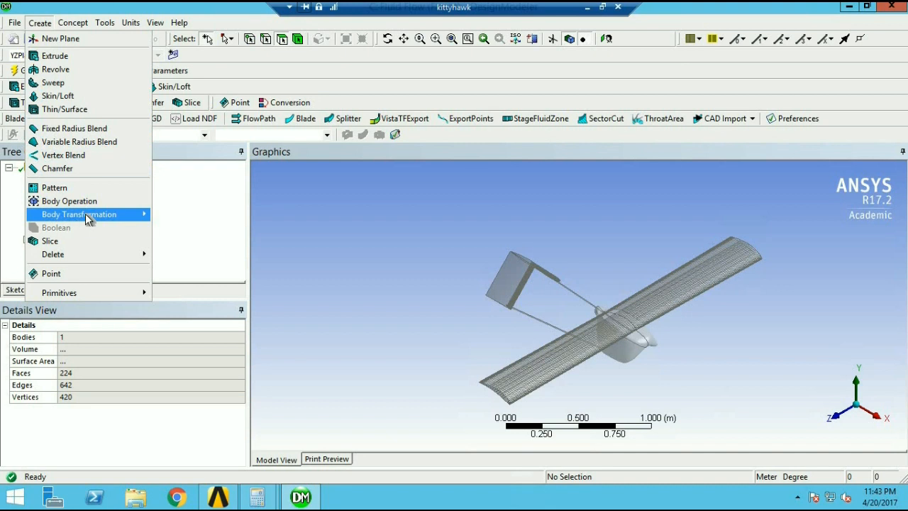
{"action": "mouse_move", "coordinate": [85, 214]}
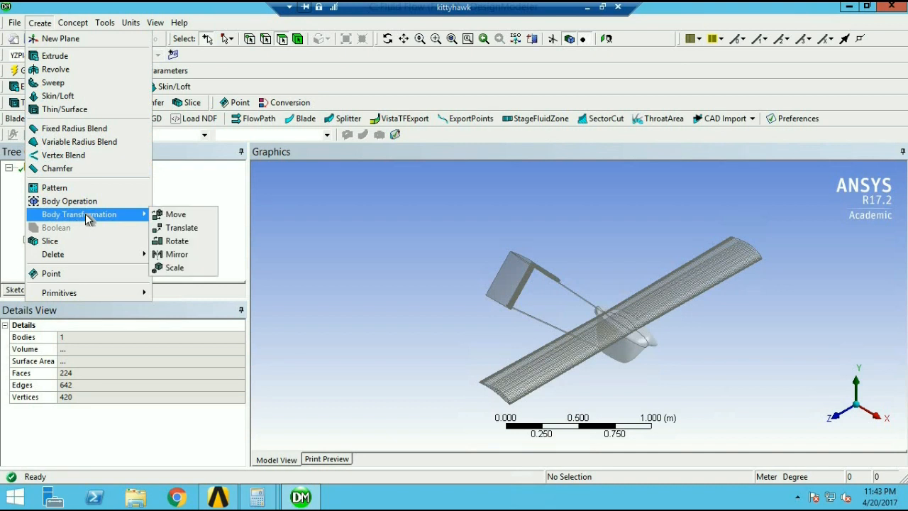
{"action": "left_click", "coordinate": [186, 229]}
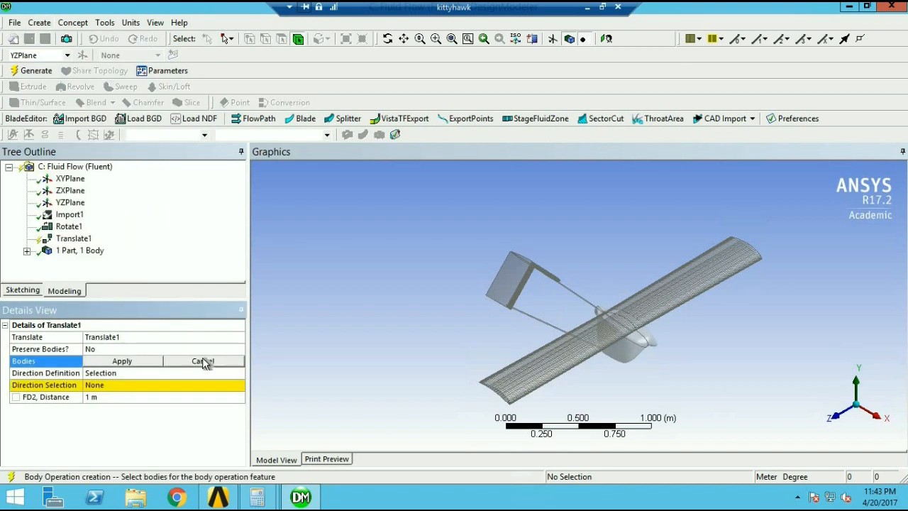
{"action": "right_click", "coordinate": [74, 239]}
{"action": "left_click", "coordinate": [106, 244]}
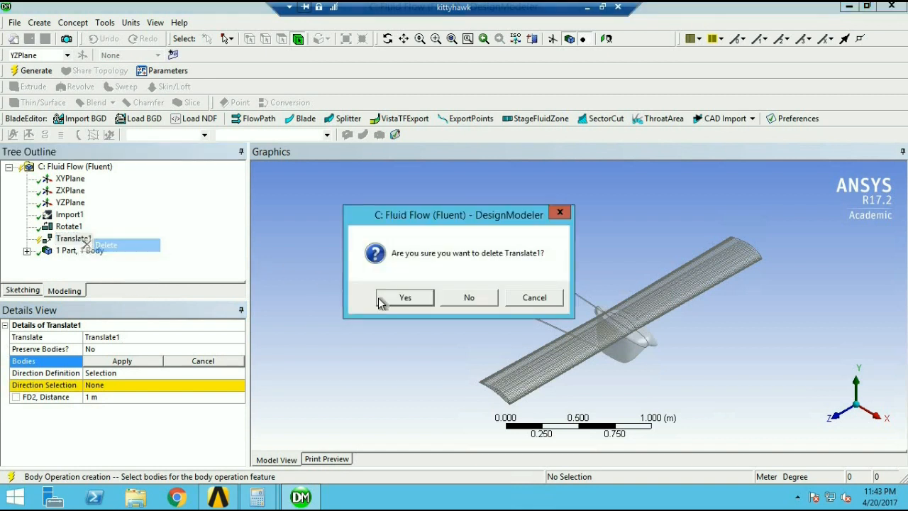
{"action": "left_click", "coordinate": [405, 297]}
Step: Create a Rotate body transformation and assign the aircraft body Part 1 to it
{"action": "left_click", "coordinate": [40, 23]}
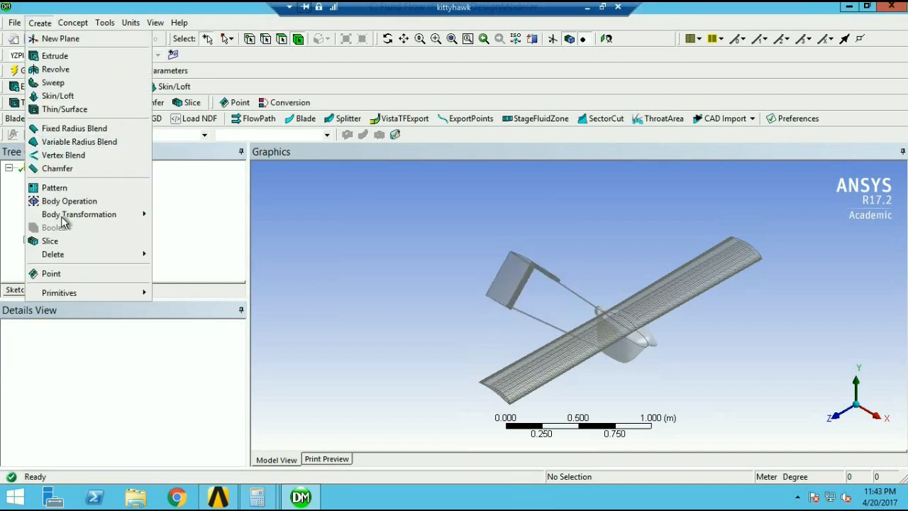
{"action": "left_click", "coordinate": [174, 240]}
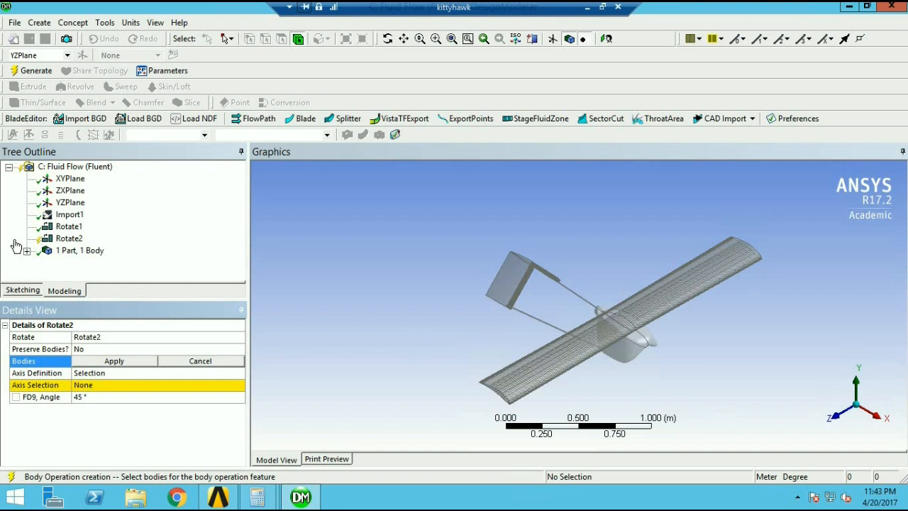
{"action": "left_click", "coordinate": [27, 250]}
{"action": "left_click", "coordinate": [83, 262]}
{"action": "left_click", "coordinate": [139, 361]}
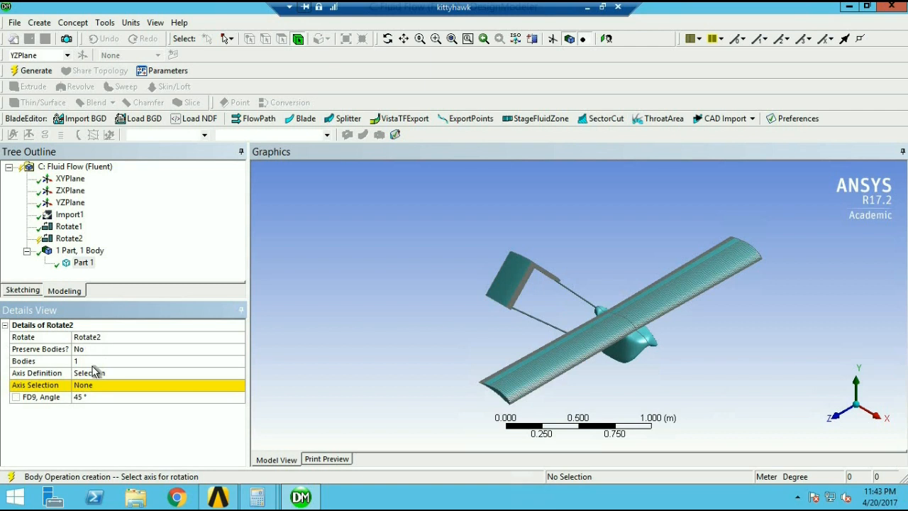
Step: Set the rotation axis to the XYPlane normal and the angle to 3°, and generate the rotation
{"action": "left_click", "coordinate": [96, 371]}
{"action": "left_click", "coordinate": [102, 385]}
{"action": "left_click", "coordinate": [71, 181]}
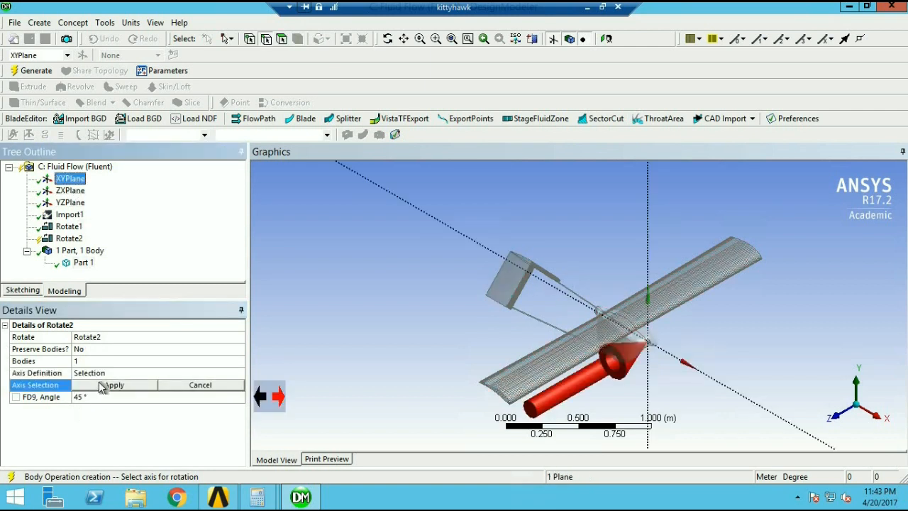
{"action": "left_click", "coordinate": [106, 385]}
{"action": "left_click", "coordinate": [86, 397]}
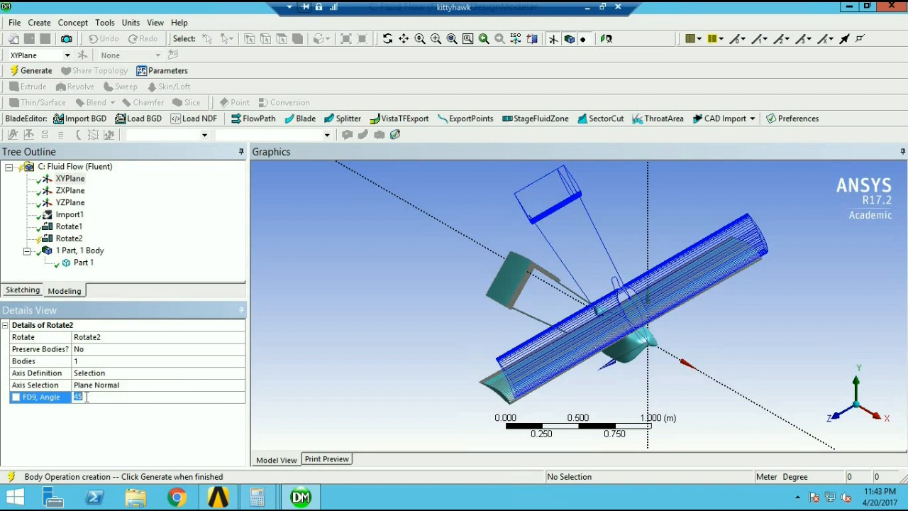
{"action": "key", "text": "Return"}
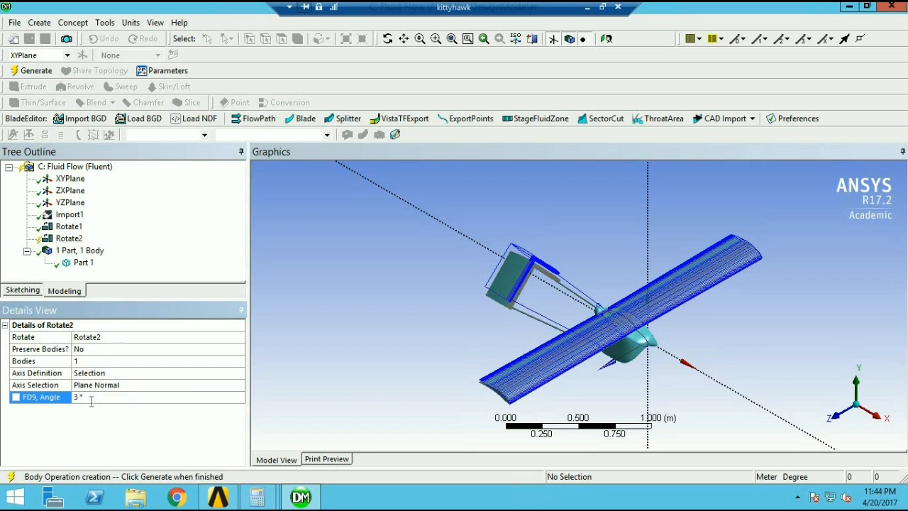
{"action": "right_click", "coordinate": [69, 238]}
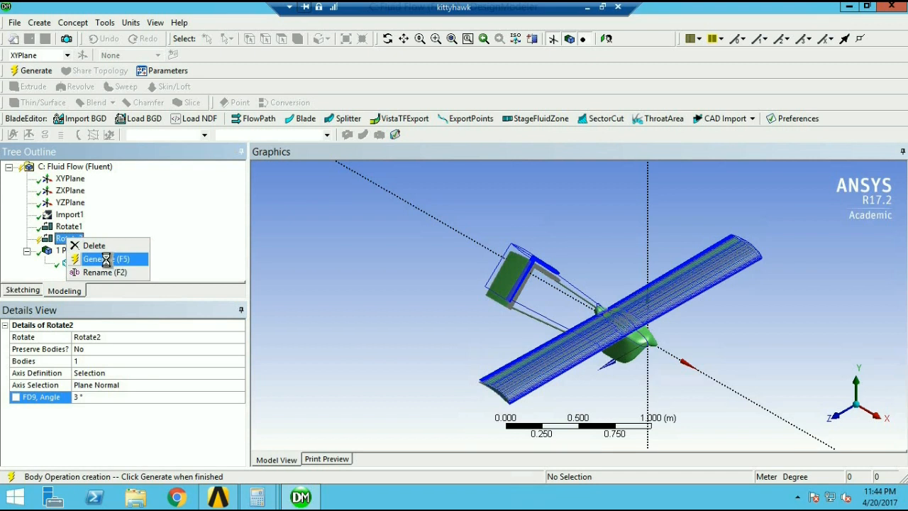
{"action": "left_click", "coordinate": [103, 259]}
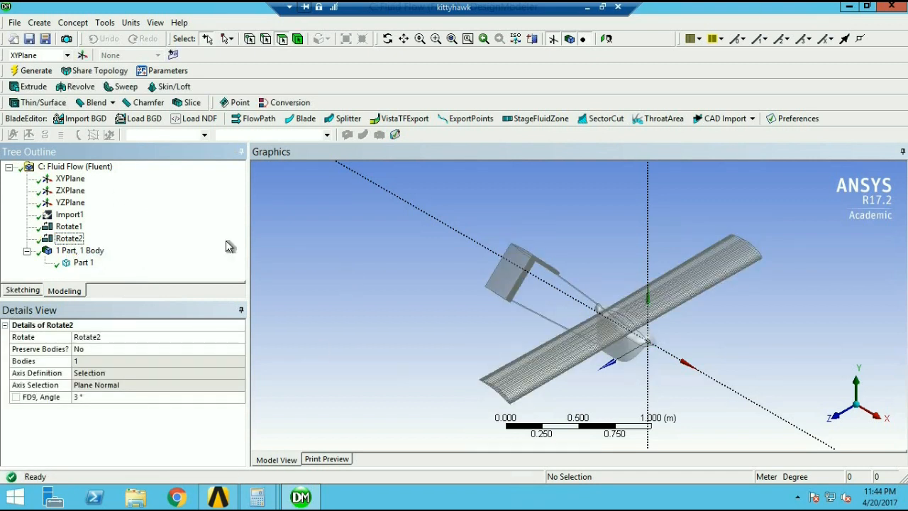
Step: Return to the Workbench project schematic and select the Mesh cell of Fluent system B
{"action": "left_click", "coordinate": [849, 7]}
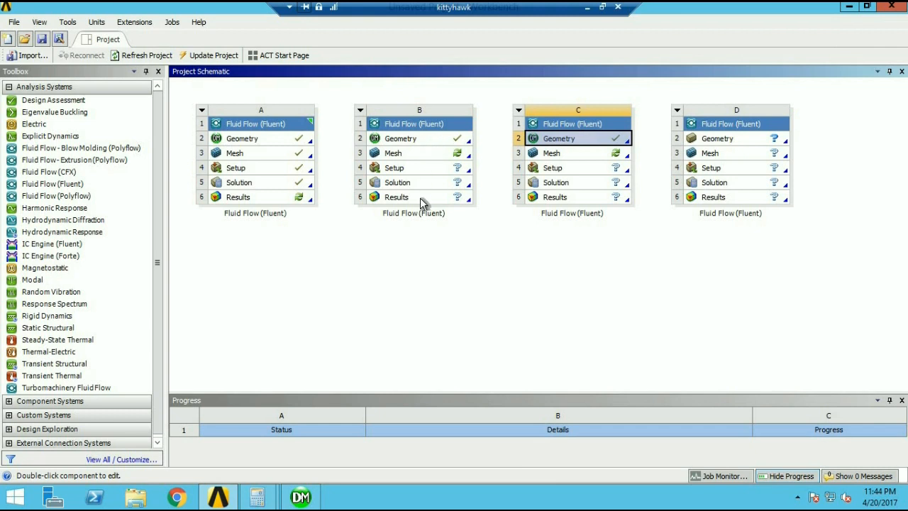
{"action": "left_click", "coordinate": [408, 156]}
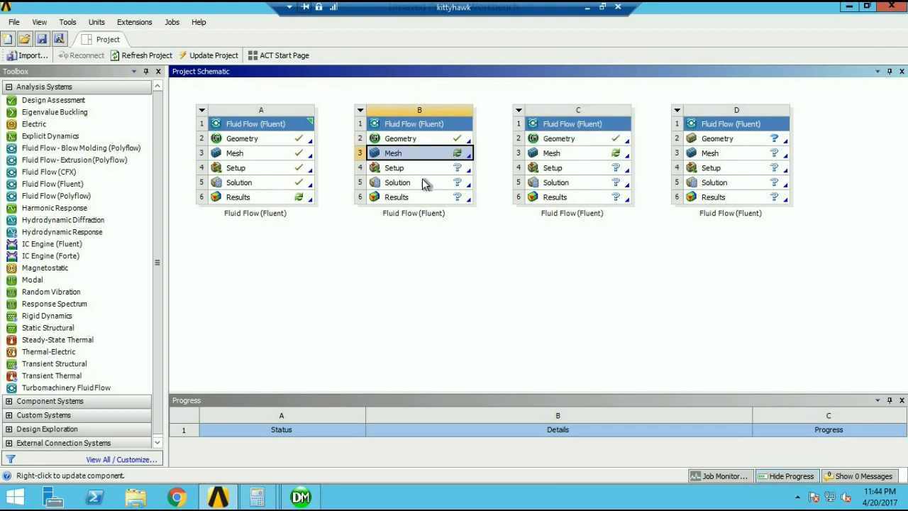